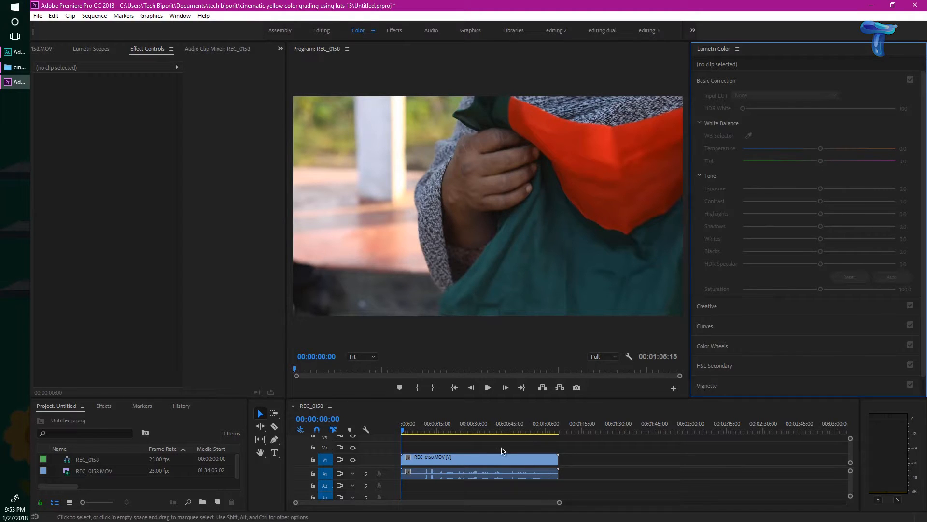
Warm the REC_0158.MOV clip's white balance Temperature to about 35 and move the playhead to 00:00:14:20
left_click(446, 463)
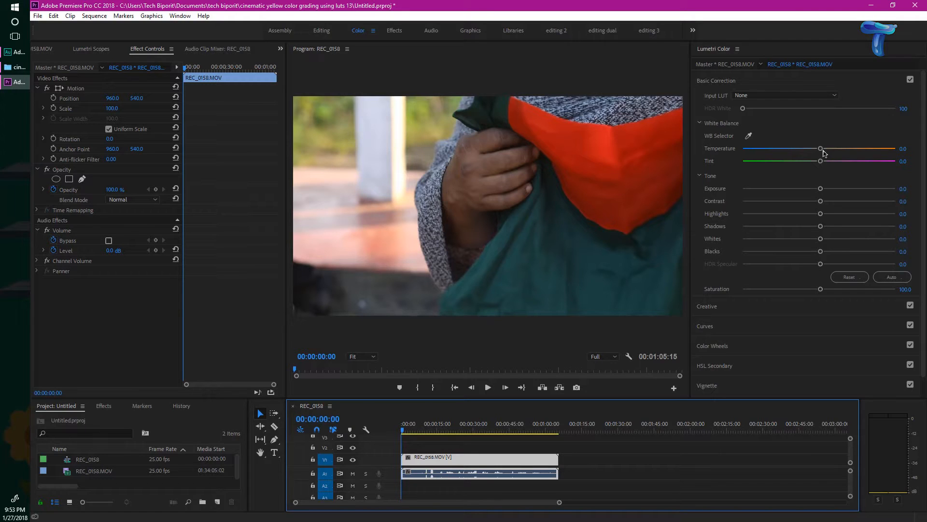
left_click_drag(825, 150, 846, 150)
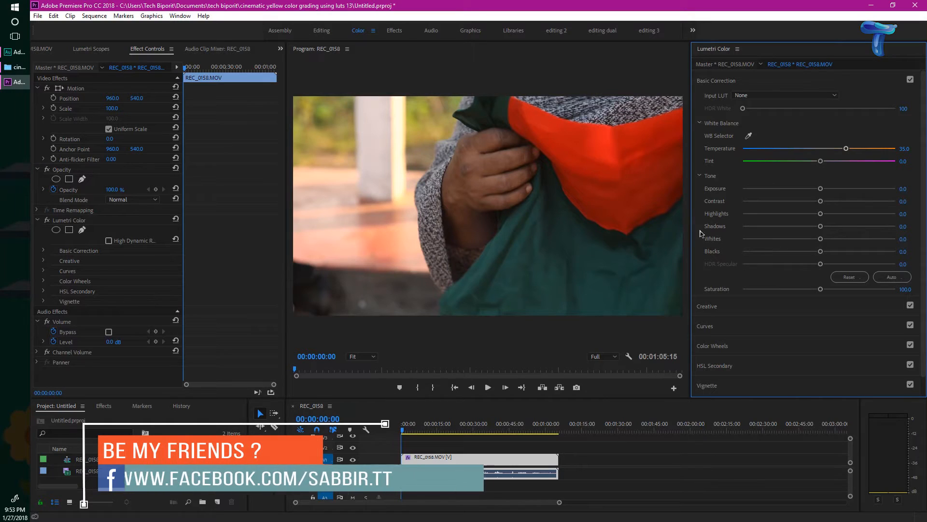
left_click_drag(414, 429, 433, 432)
key("space")
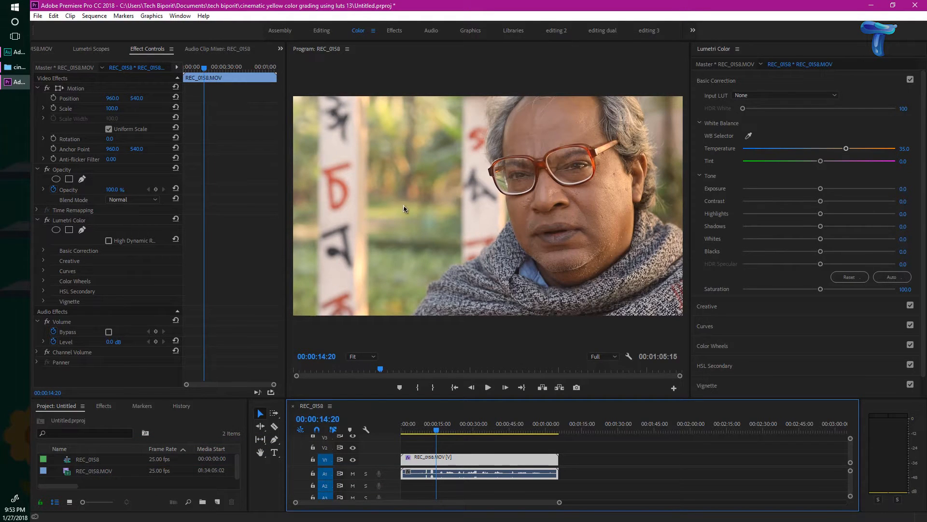
Try a warmer Temperature of about 55 on the clip and set it back to 0
left_click(860, 148)
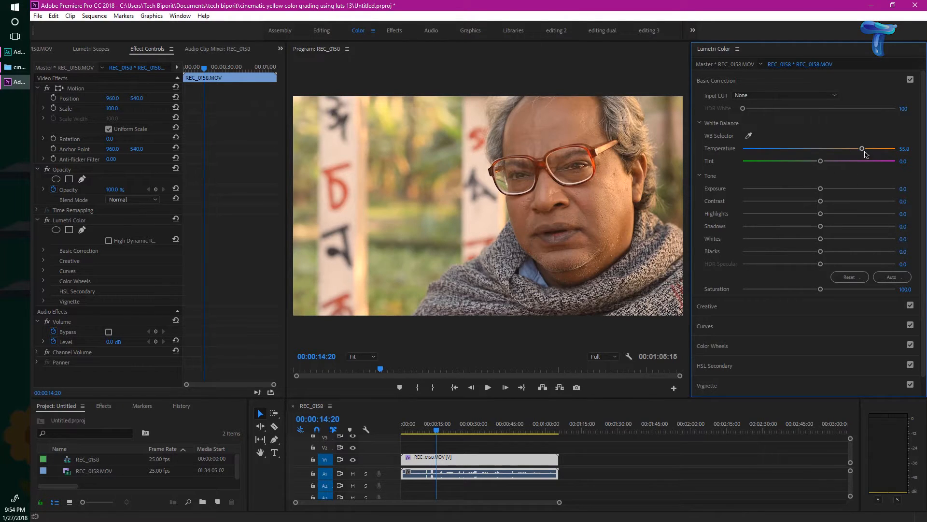
left_click(904, 149)
type("0")
key("Return")
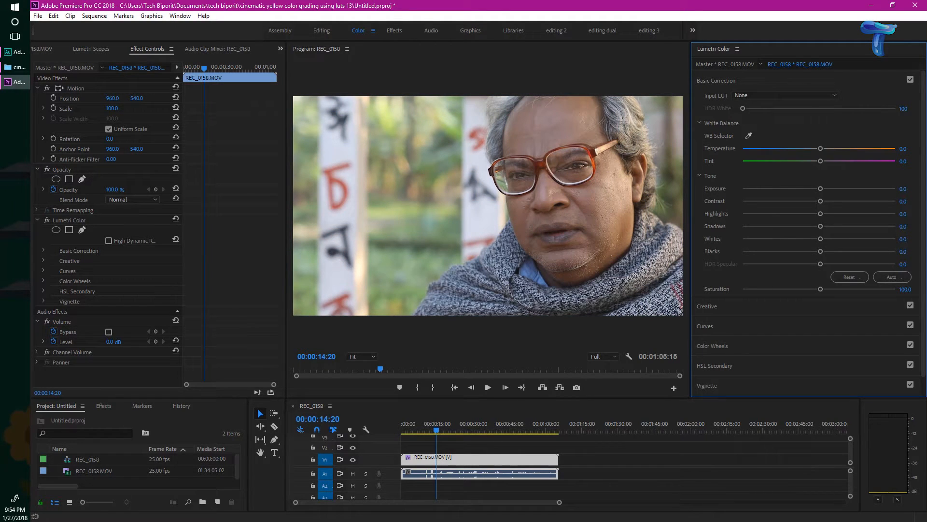
Set the clip's Exposure to 0.5 and its Contrast to 17.5 in the basic tone correction
left_click(902, 189)
type("0.5")
key("Return")
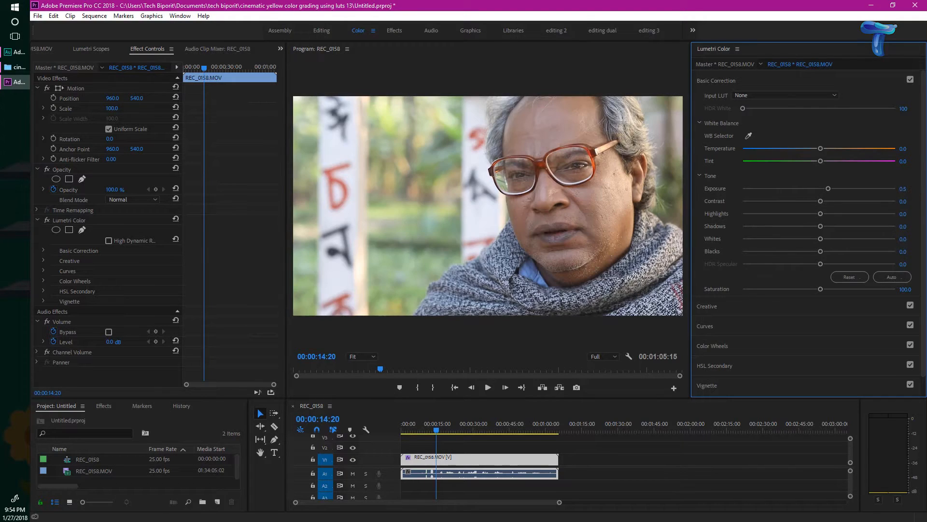
left_click(903, 201)
key("Return")
Set the clip's Highlights to 8 in the basic tone correction
left_click(904, 214)
key("Return")
left_click_drag(828, 213, 830, 214)
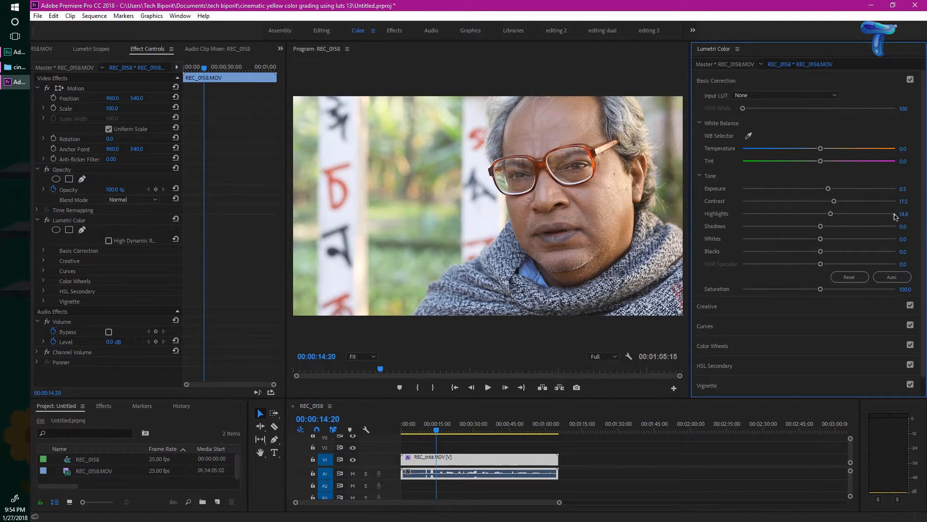
left_click(903, 214)
type("8")
key("Return")
Add red, yellow and green control points to the Hue Saturation curve and raise the saturation of the yellow-green hues
scroll(754, 271, "down", 1)
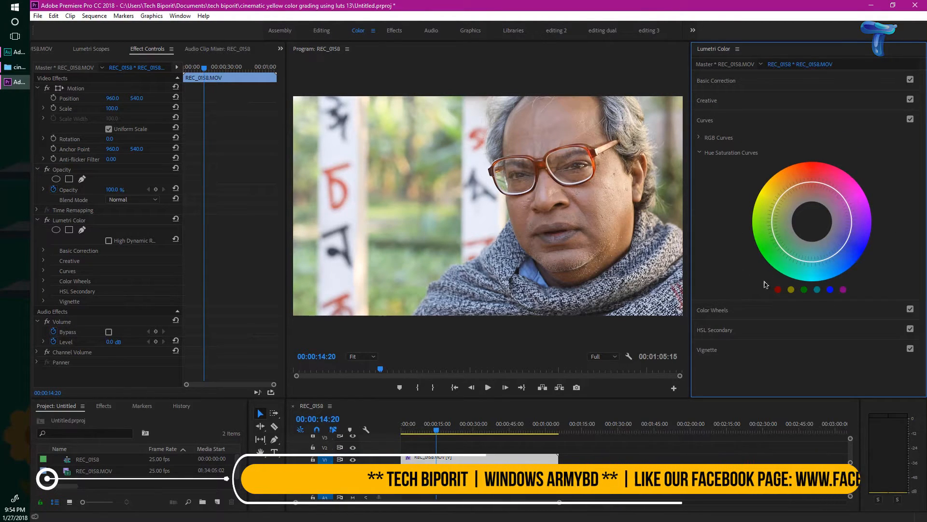
left_click(791, 290)
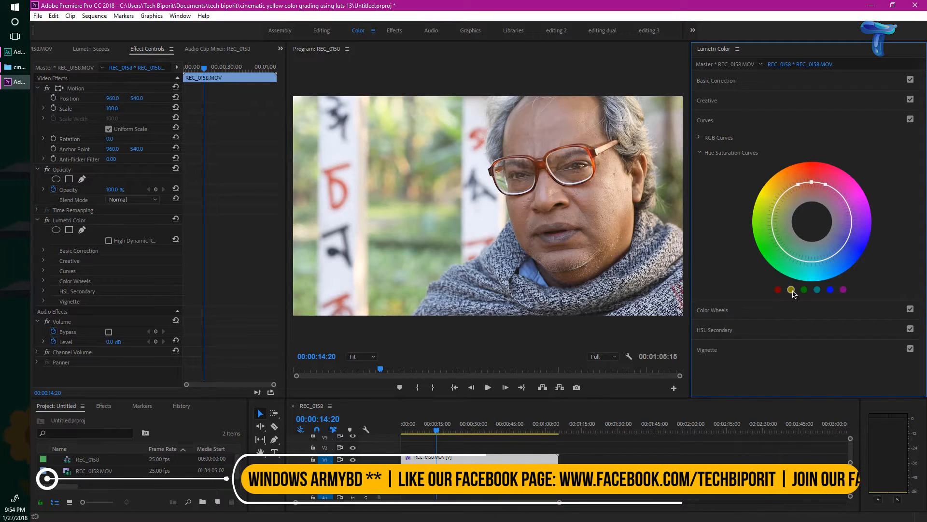
left_click(804, 289)
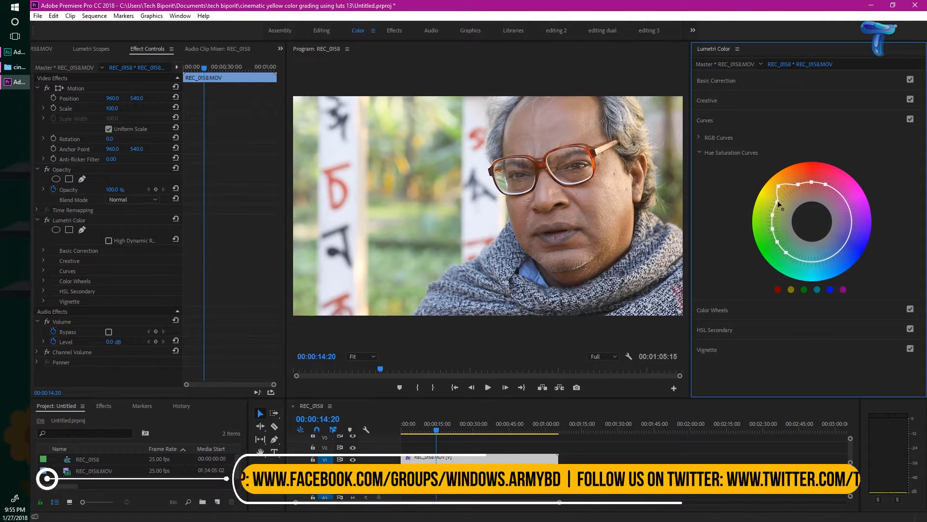
left_click_drag(778, 202, 764, 218)
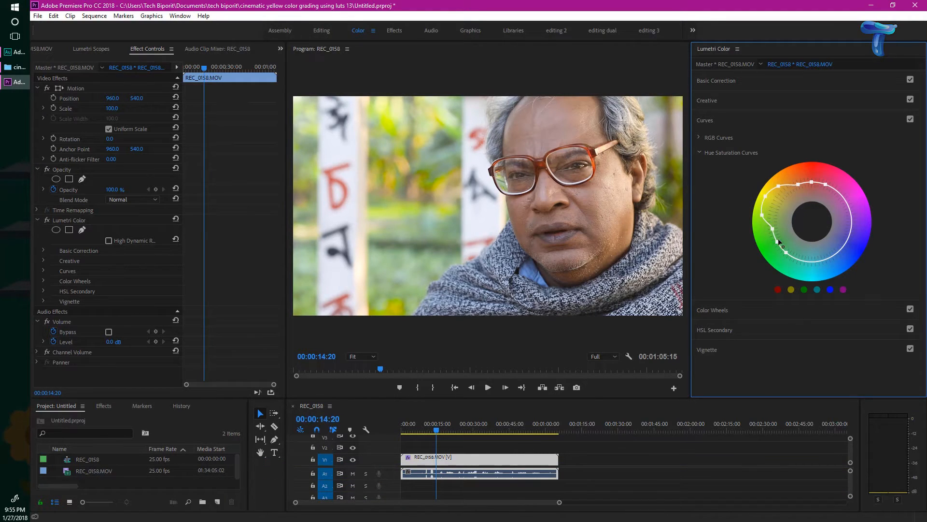
Fine-tune the Hue Saturation curve, boosting the yellow-green hues further and easing the orange and red points slightly inward
left_click_drag(777, 243, 762, 251)
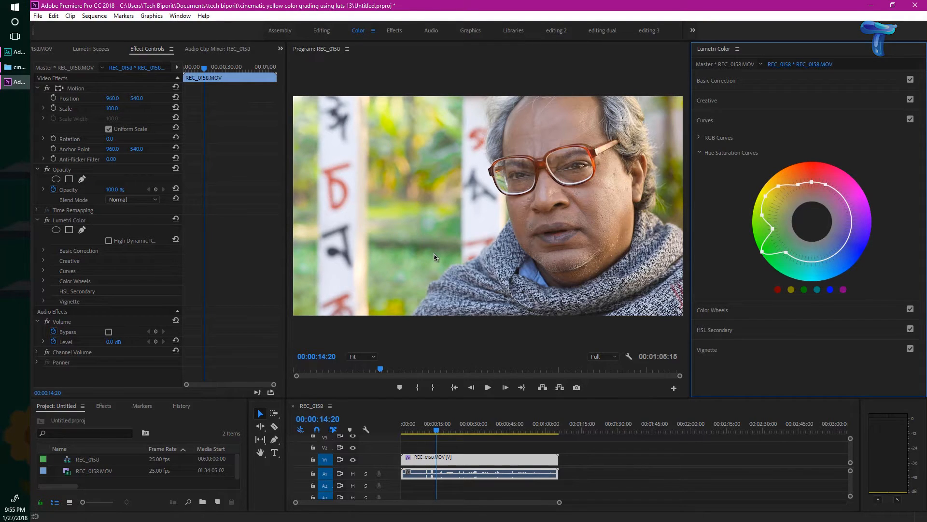
key("ctrl+z")
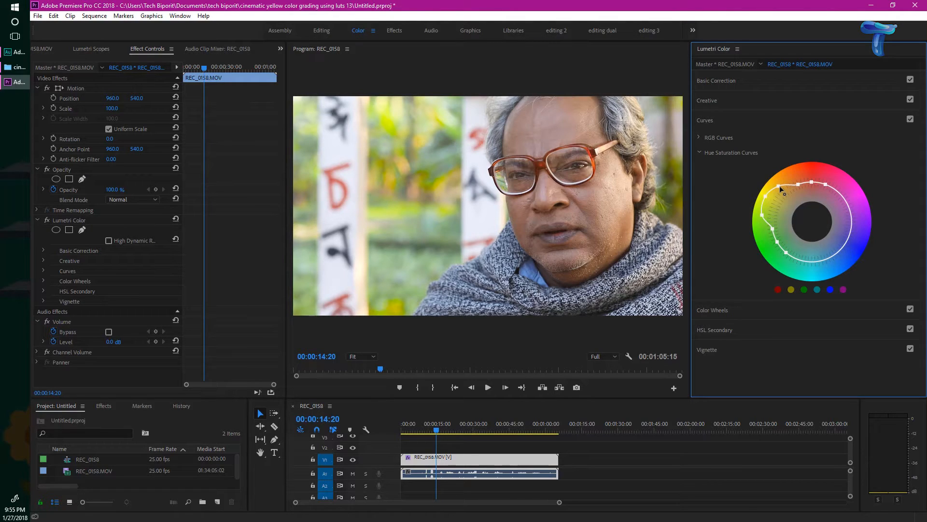
left_click_drag(780, 187, 787, 187)
left_click_drag(771, 225, 763, 228)
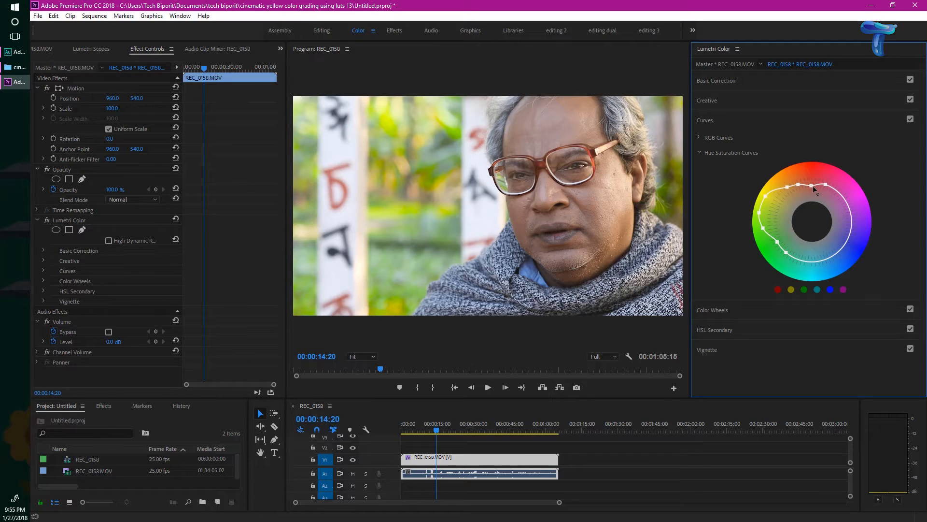
left_click_drag(801, 191, 802, 188)
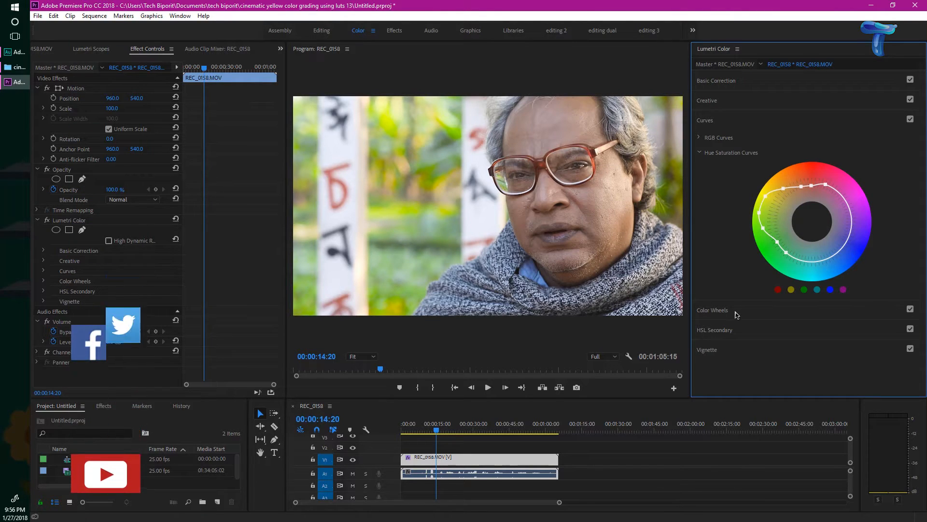
Tint the shadows strongly blue, the midtones strongly orange and the highlights slightly orange with the color wheels
left_click(713, 310)
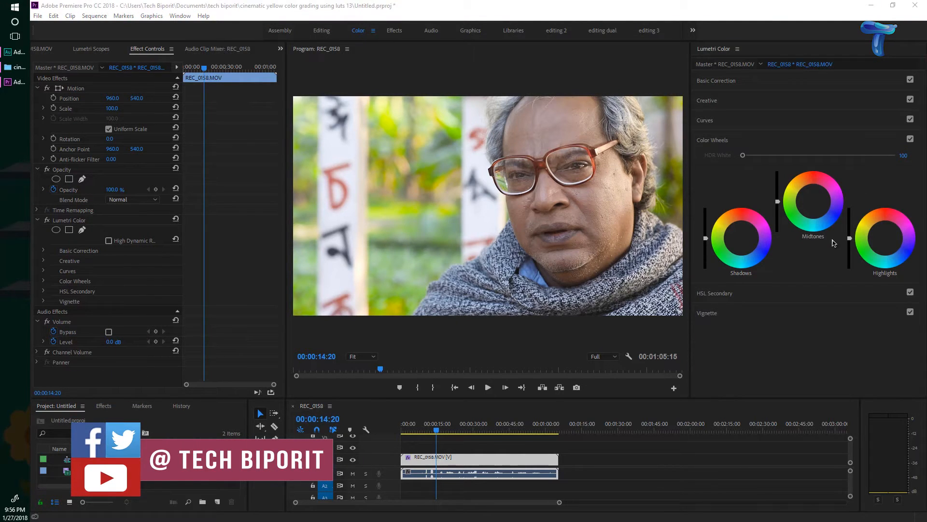
left_click(756, 265)
left_click_drag(741, 237, 756, 265)
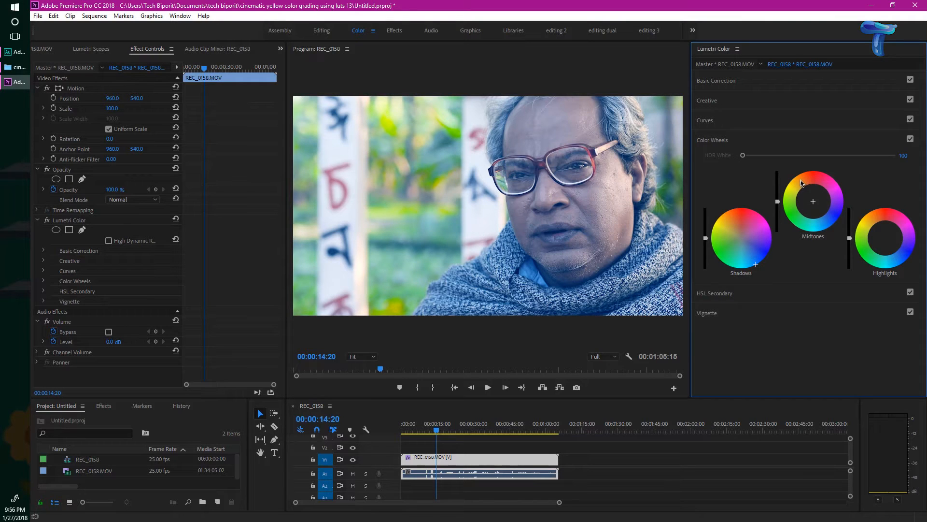
left_click_drag(799, 183, 793, 180)
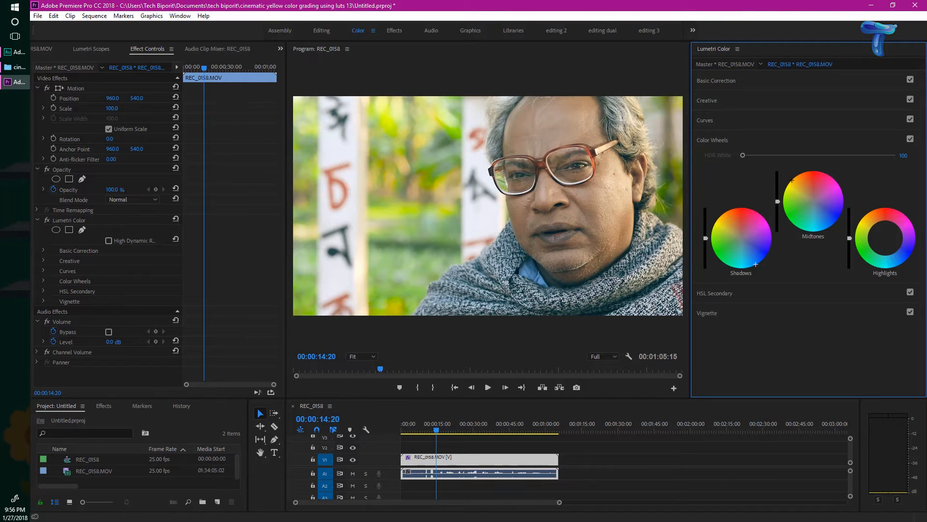
left_click_drag(791, 180, 793, 179)
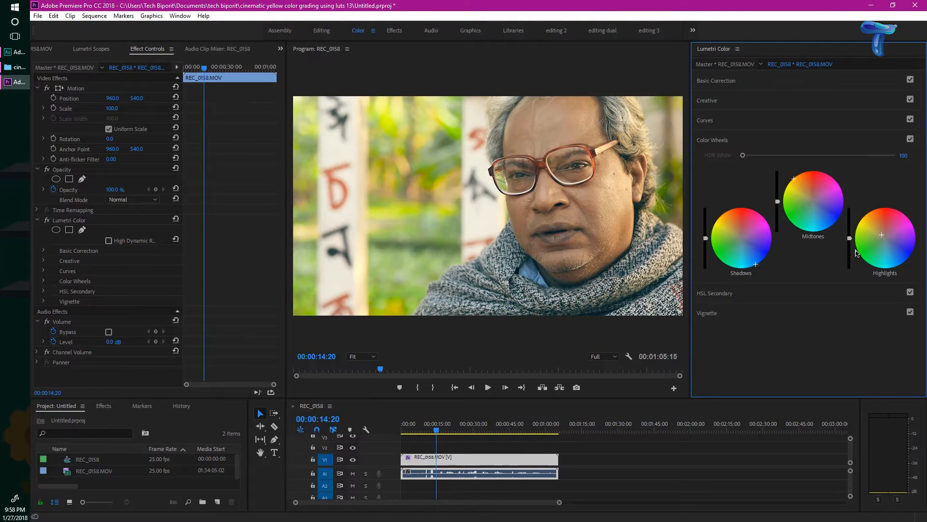
Try the built-in Faded 47 creative look on the clip and undo it
left_click(714, 107)
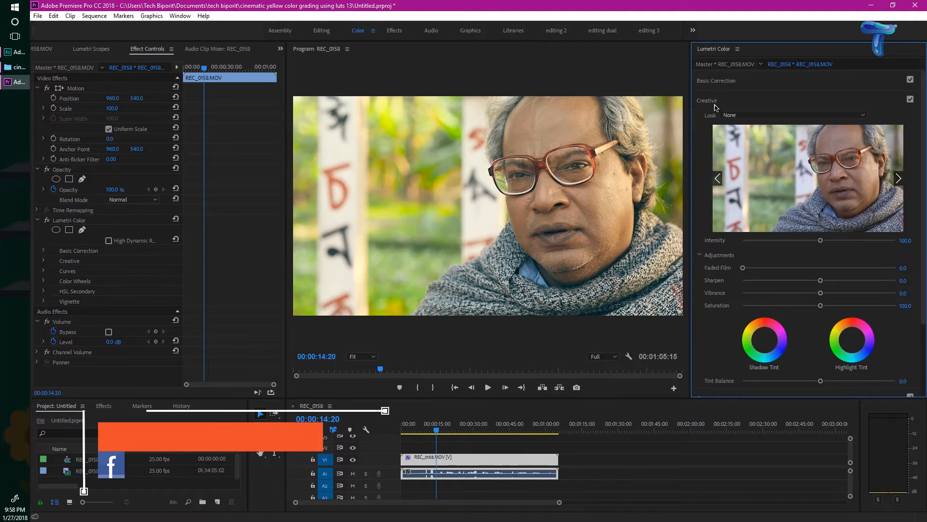
left_click(771, 116)
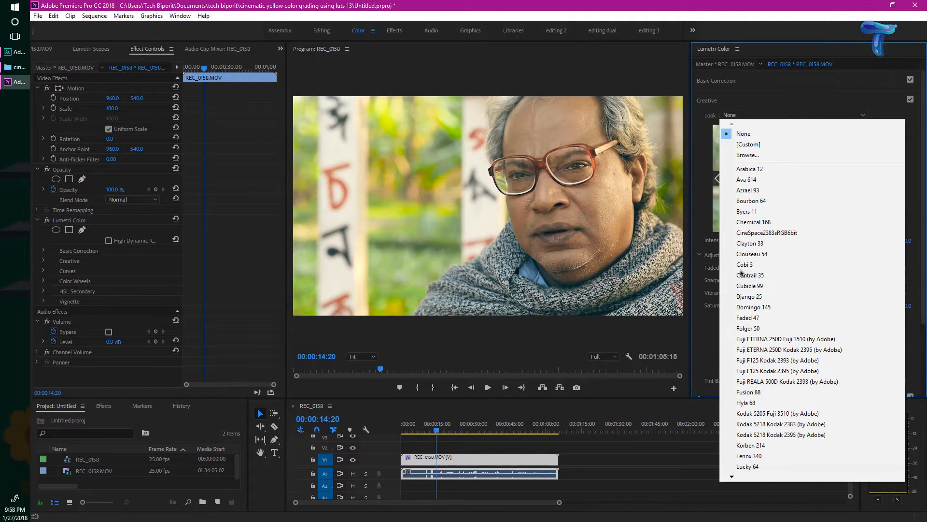
left_click(760, 318)
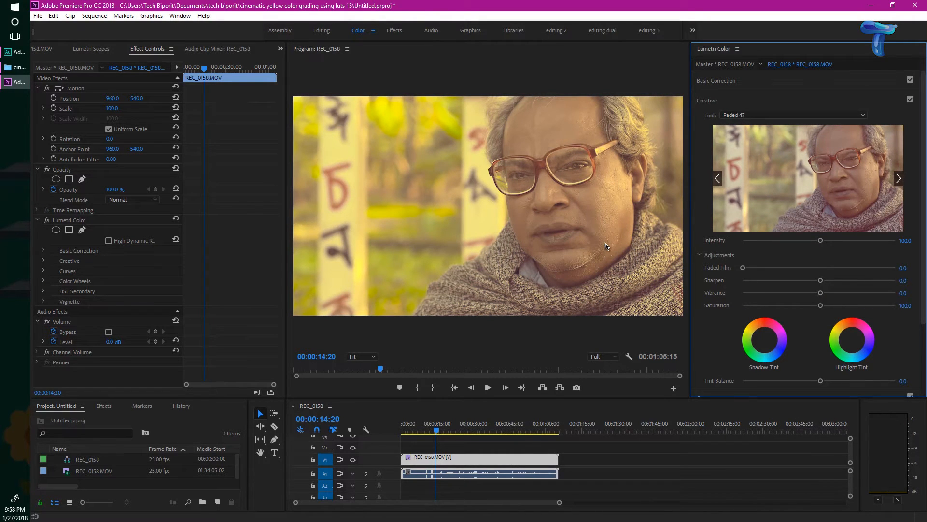
key("ctrl+z")
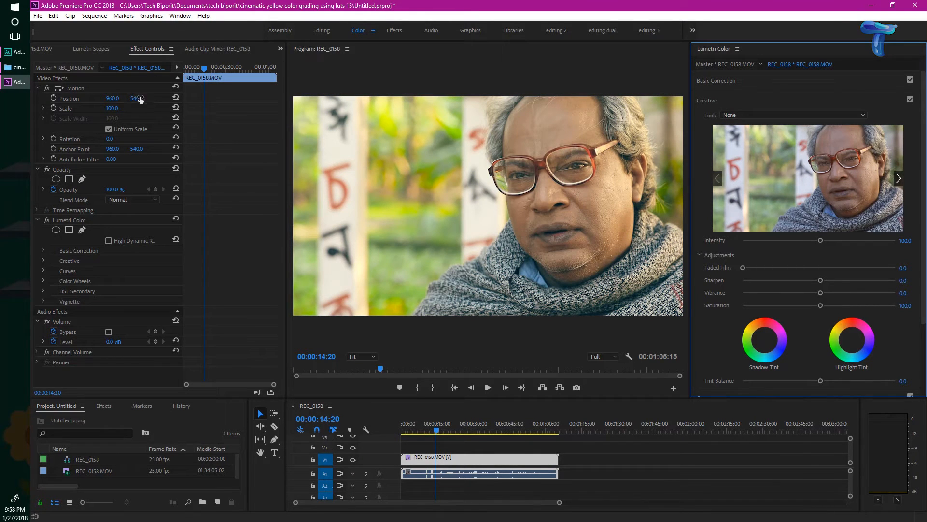
Switch to File Explorer, examine the Yellow & Teal LUT files with their full names shown, and return to Premiere Pro
left_click(19, 67)
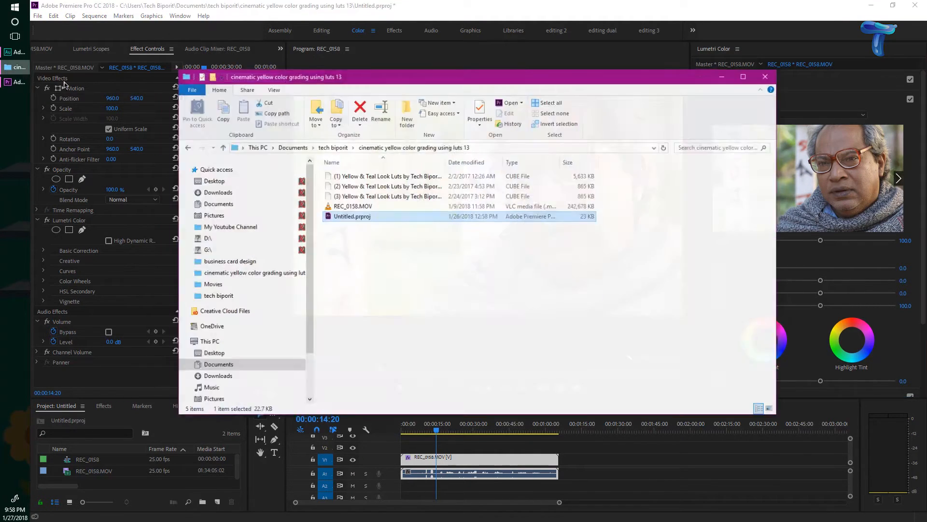
left_click_drag(450, 167, 505, 167)
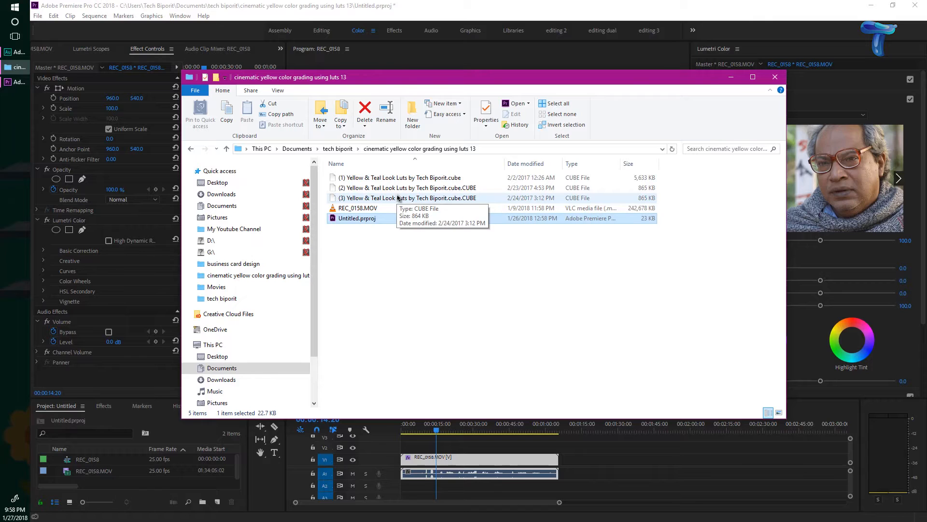
left_click(443, 178)
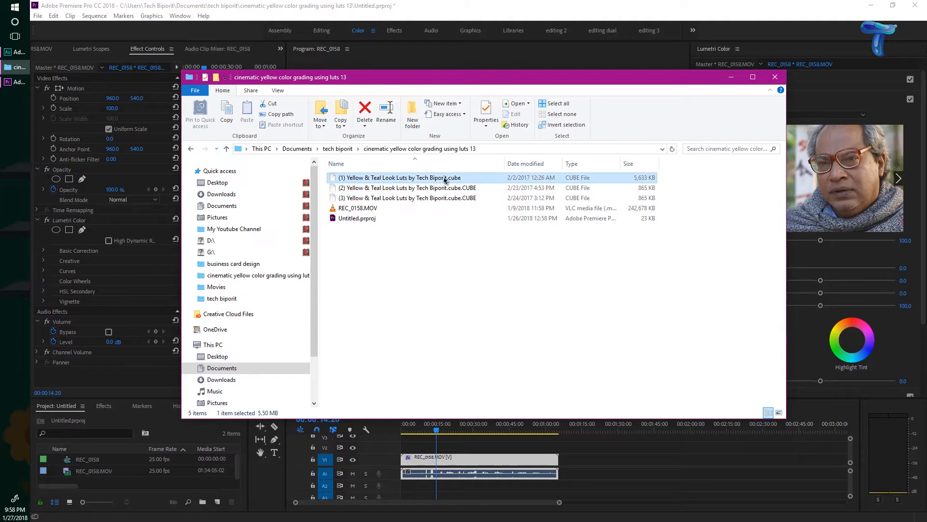
left_click(764, 19)
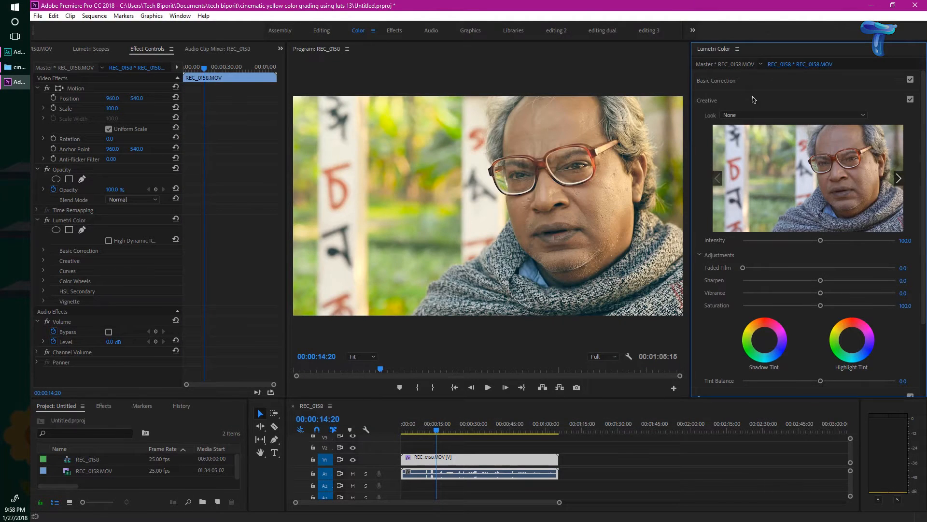
Load "(2) Yellow & Teal Look Luts by Tech Biporit.cube.CUBE" from the project folder as the clip's creative look
left_click(759, 115)
left_click(758, 155)
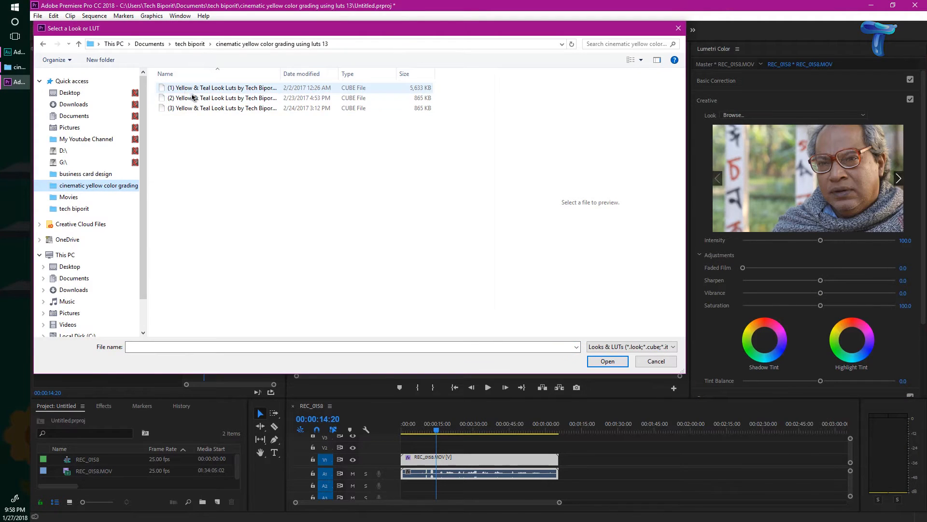
left_click(193, 97)
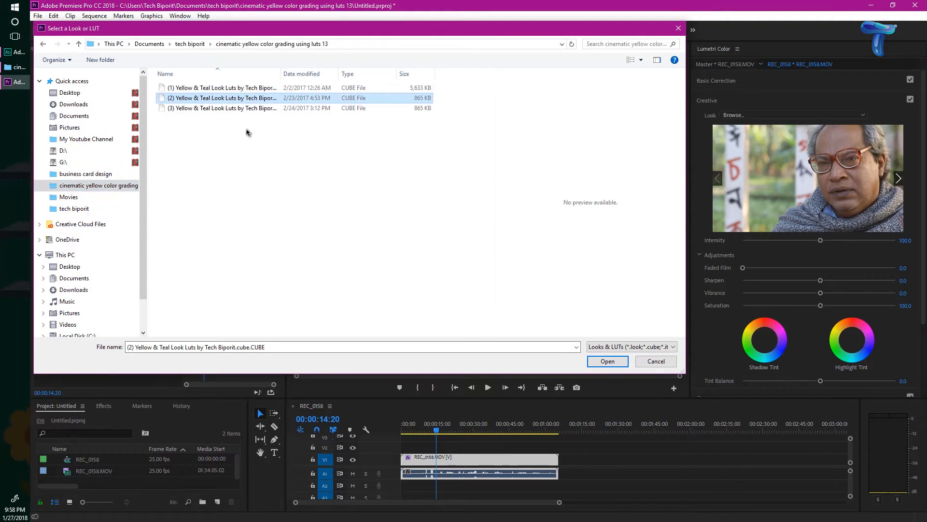
left_click(607, 361)
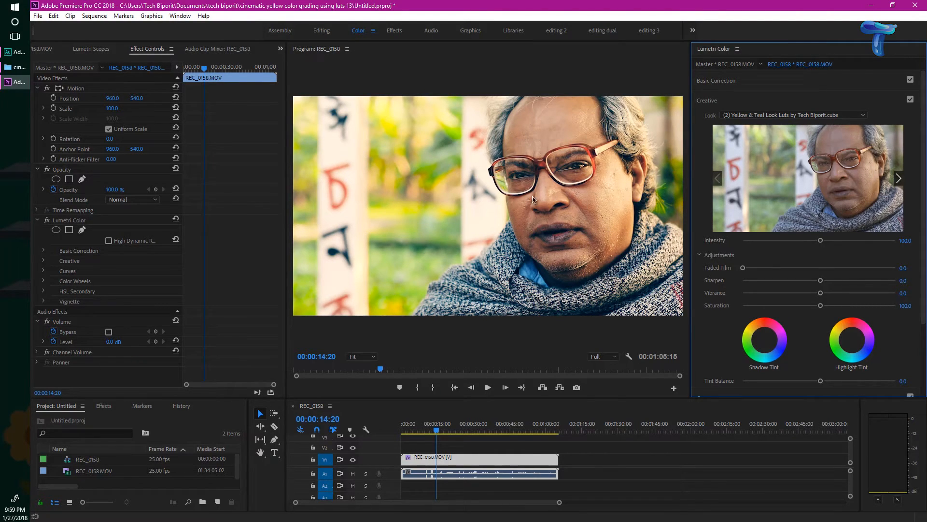
Compare the grade by setting the creative look to None and back to the (2) Yellow & Teal LUT
left_click(802, 116)
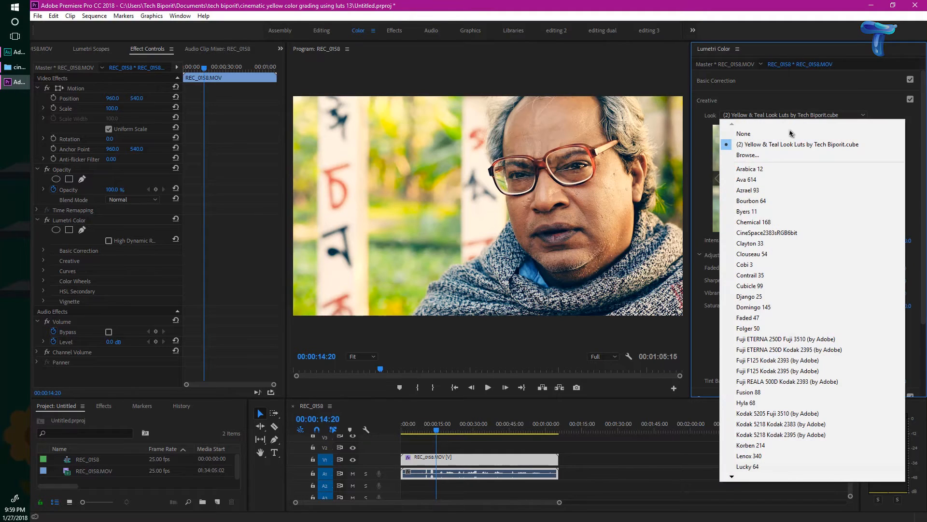
left_click(789, 134)
left_click(792, 116)
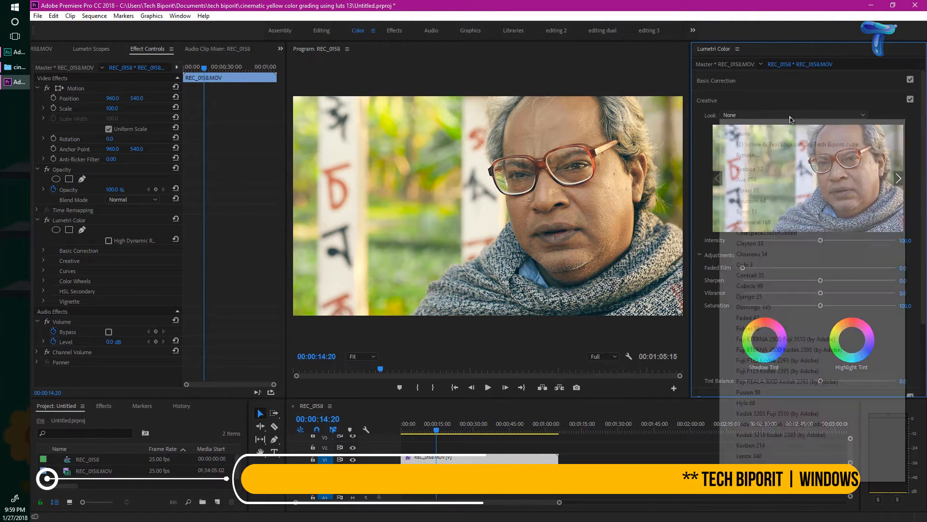
left_click(807, 145)
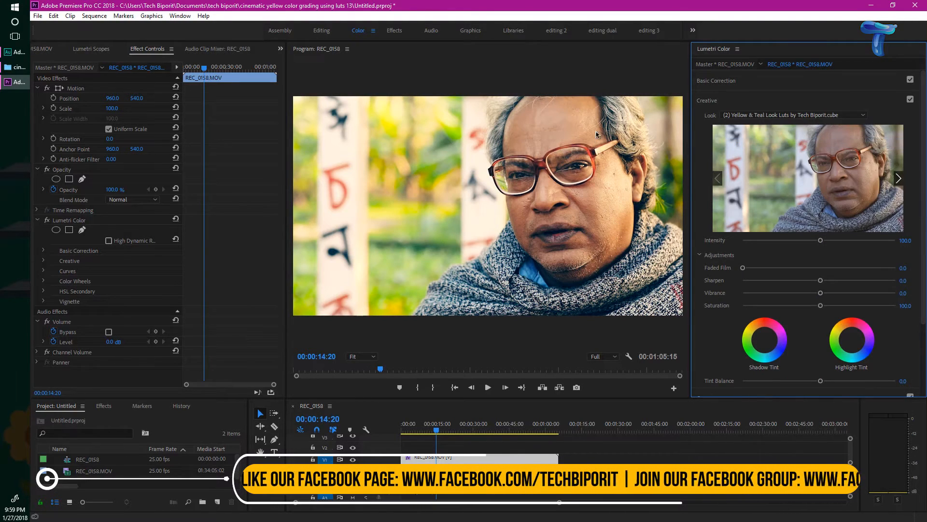
Load "(3) Yellow & Teal Look Luts by Tech Biporit.cube.CUBE" from the project folder as the clip's creative look
left_click(812, 116)
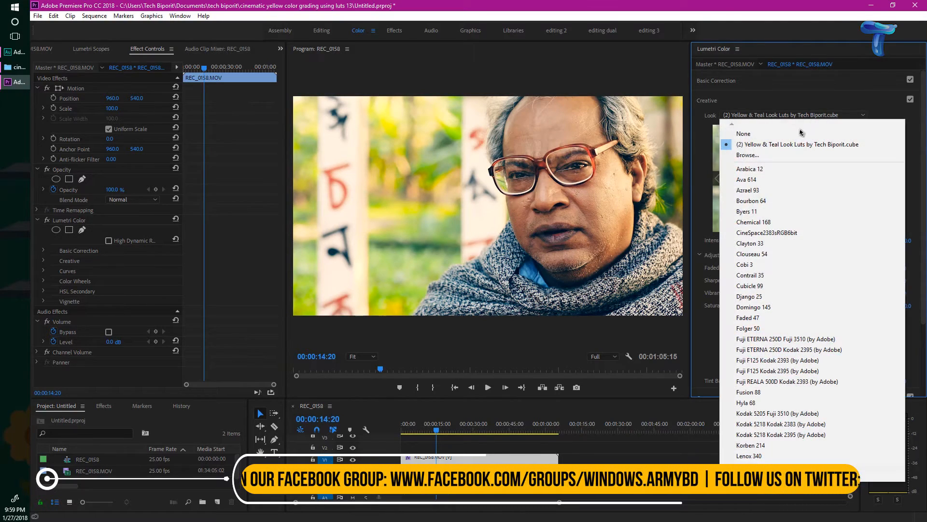
left_click(773, 155)
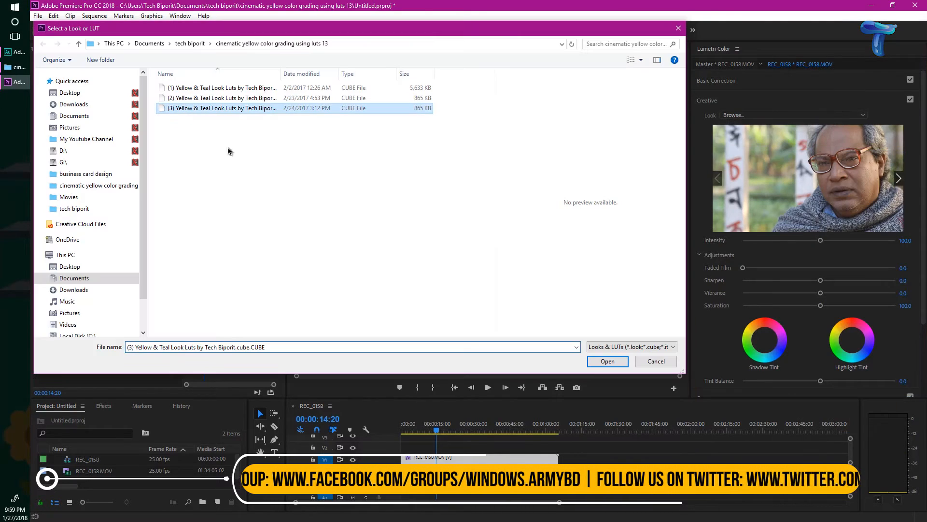
left_click(607, 362)
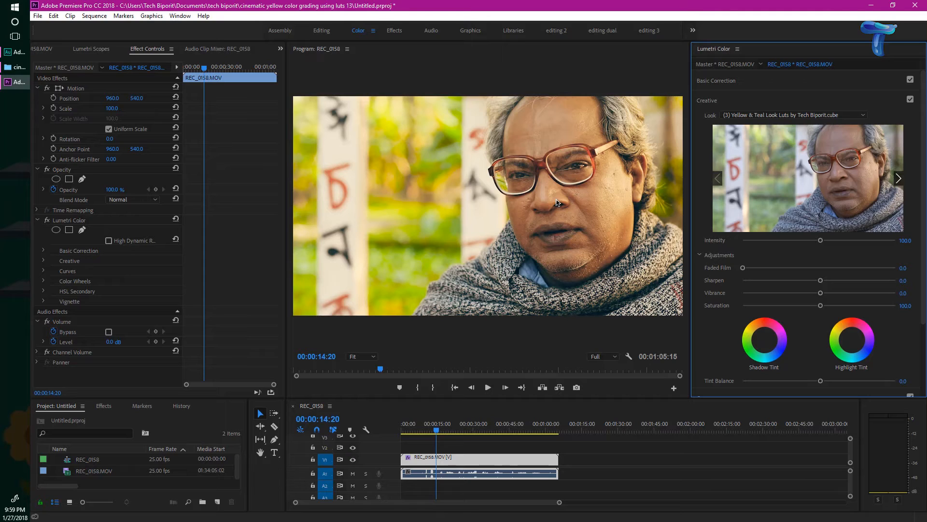
Try a much stronger intensity for the creative look, then set its intensity to 80
scroll(706, 301, "down", 1)
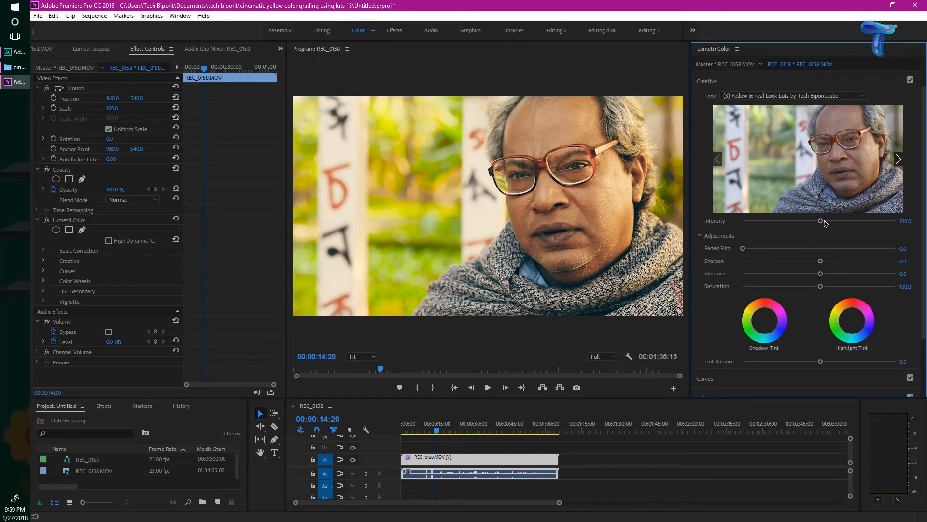
left_click_drag(824, 223, 886, 223)
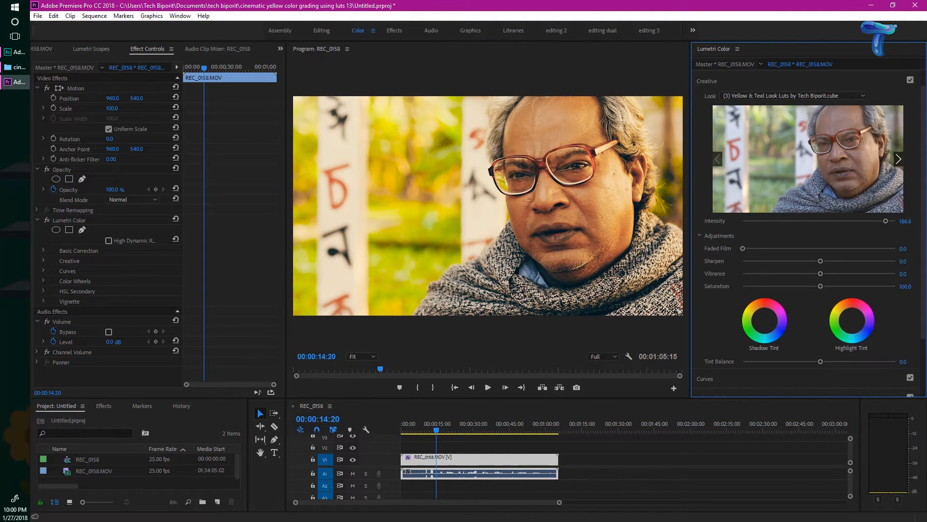
left_click(905, 221)
type("80")
key("Return")
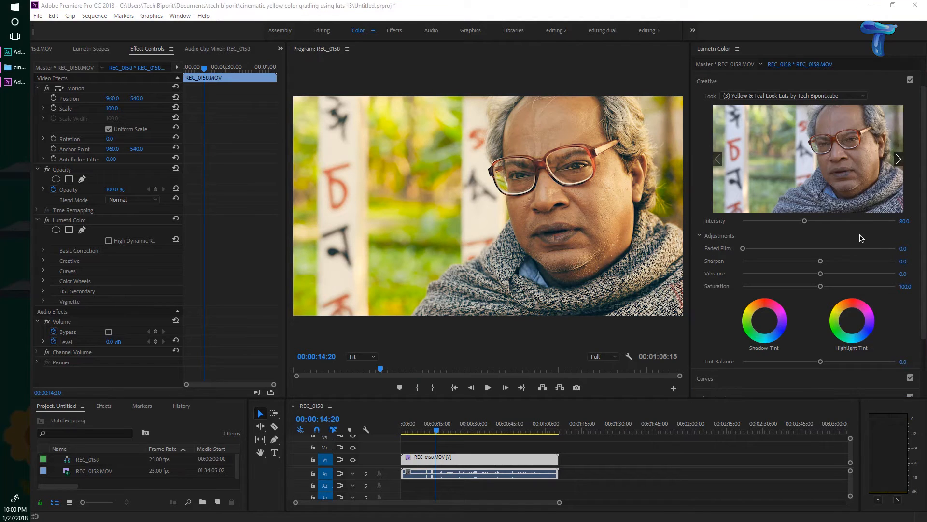
Set the creative adjustments to Sharpen 3, Vibrance 4 and Saturation 105
left_click(902, 261)
type("3")
key("Return")
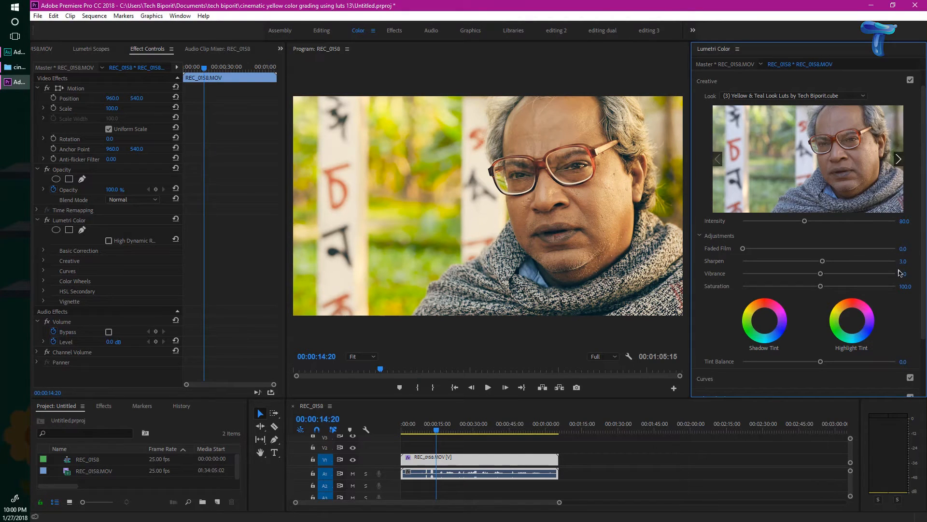
left_click(903, 273)
type("4")
key("Return")
left_click(905, 286)
type("105")
key("Return")
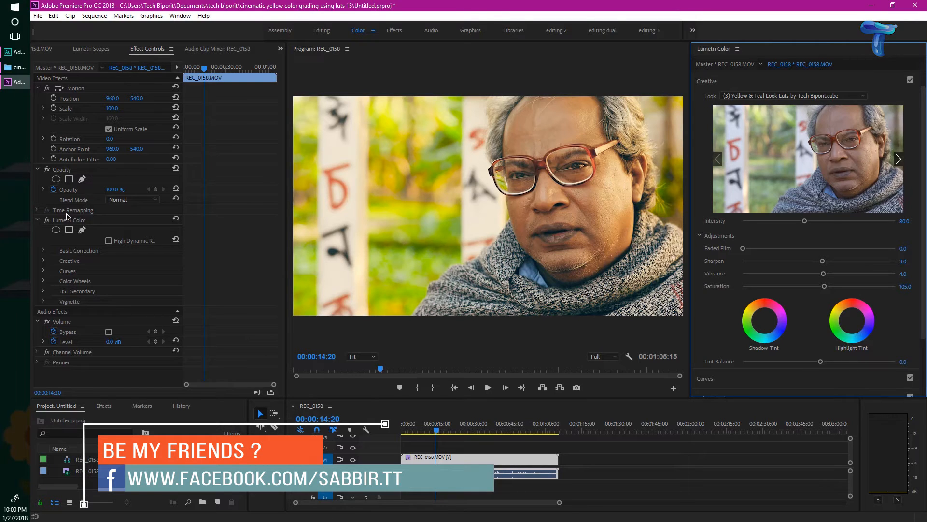
Compare the grade by turning the Lumetri Color effect off and on, and by switching the look to None and back to the (3) LUT
left_click(45, 220)
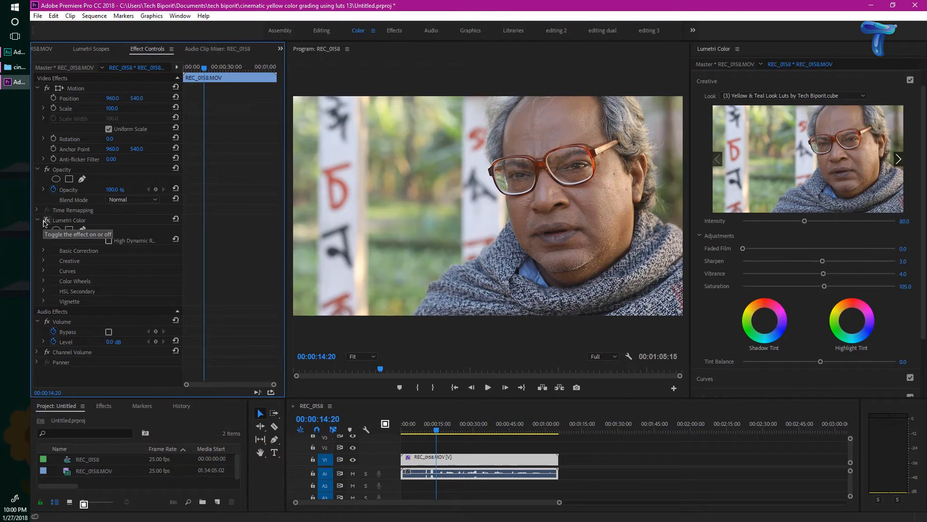
left_click(46, 221)
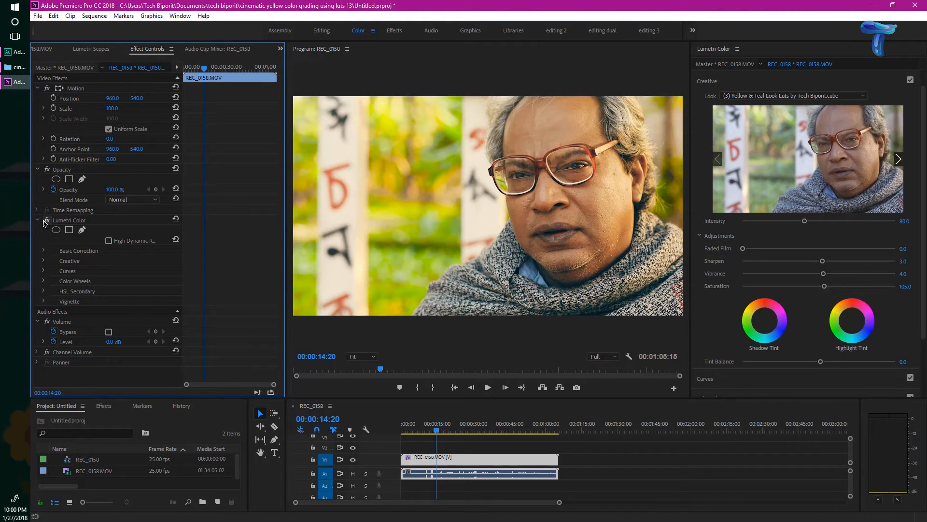
left_click(763, 96)
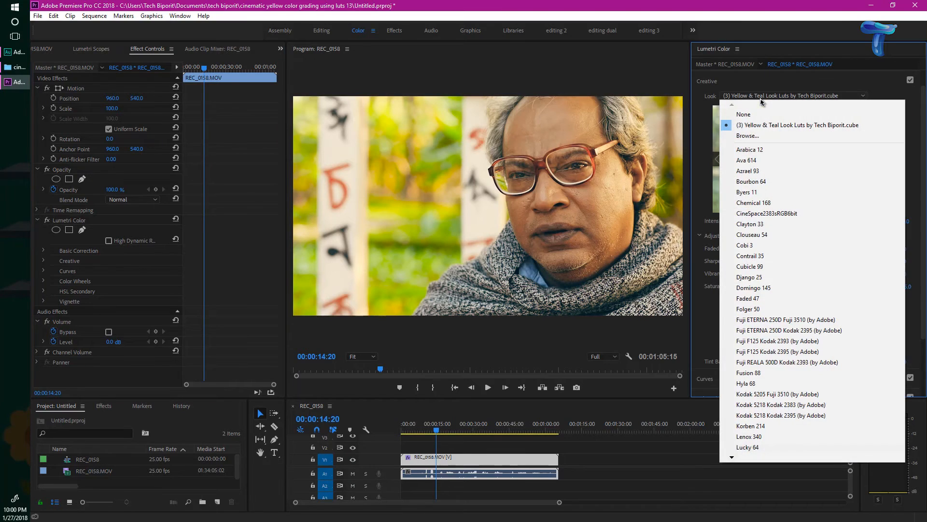
left_click(769, 115)
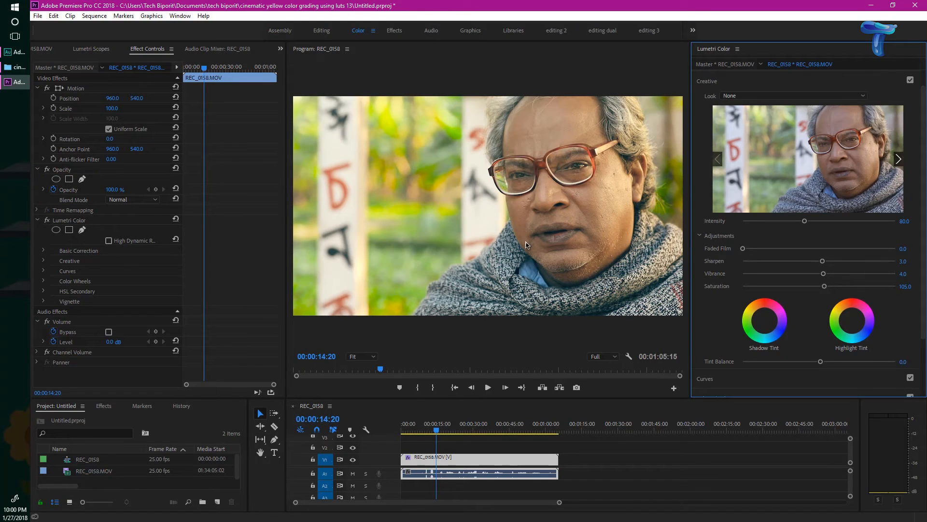
left_click(813, 96)
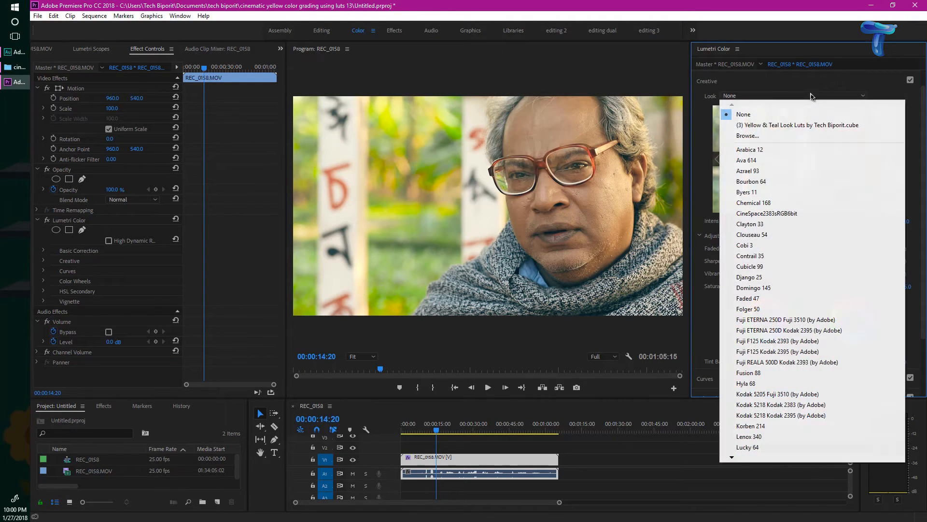
left_click(816, 125)
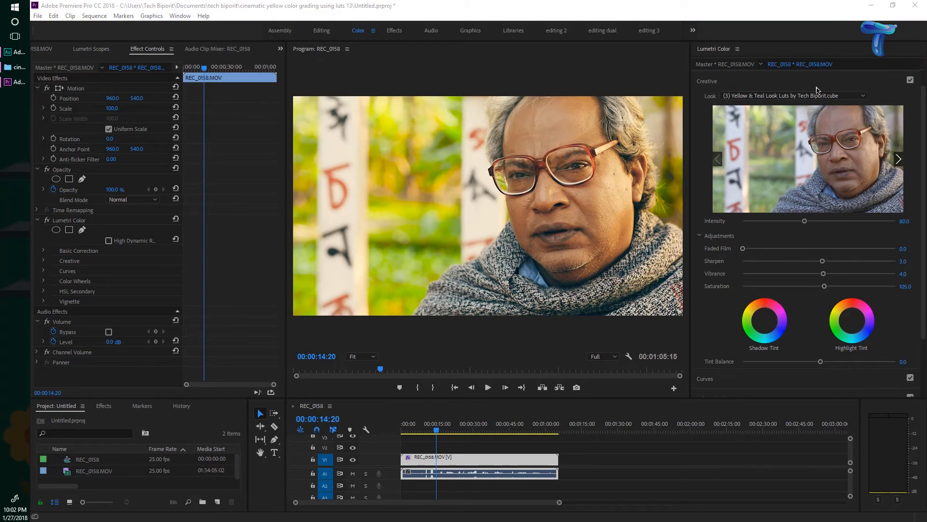
left_click(813, 96)
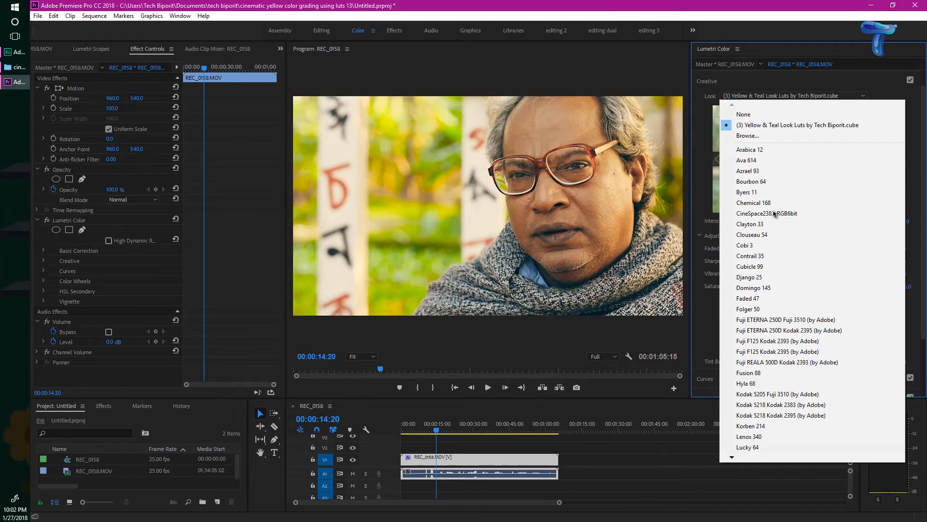
left_click(838, 85)
left_click(839, 85)
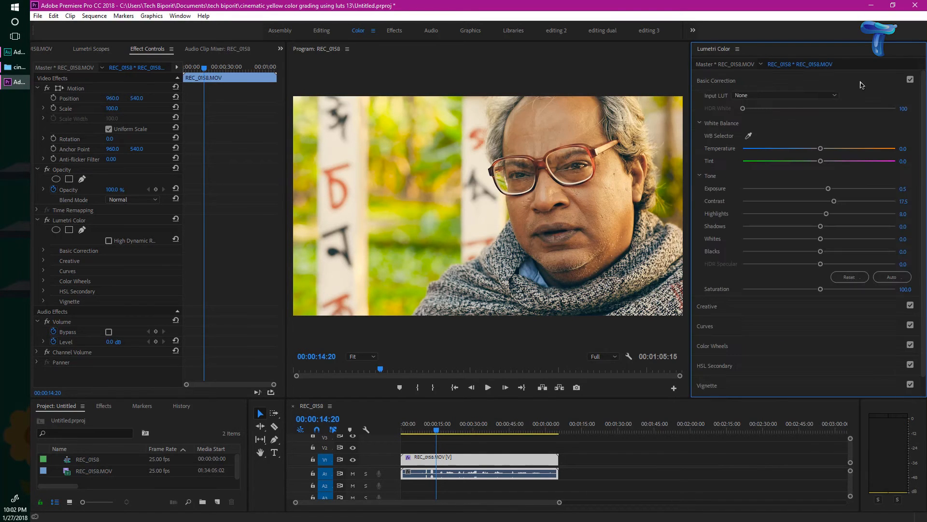
Switch to File Explorer and open C:\Program Files\Adobe\Adobe Premiere Pro CC 2018\Lumetri\LUTs\Creative, moving its window clear of the Lumetri Color settings
left_click(905, 79)
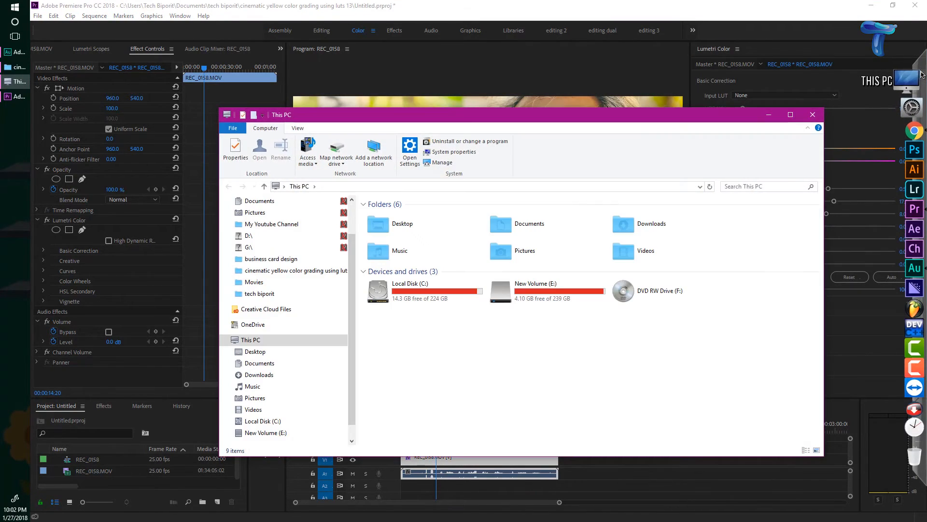
double_click(449, 300)
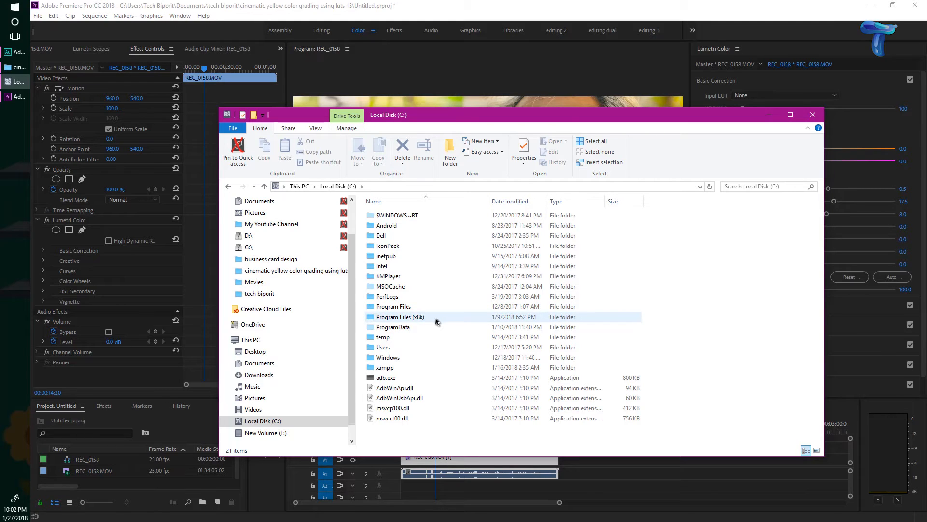
double_click(413, 308)
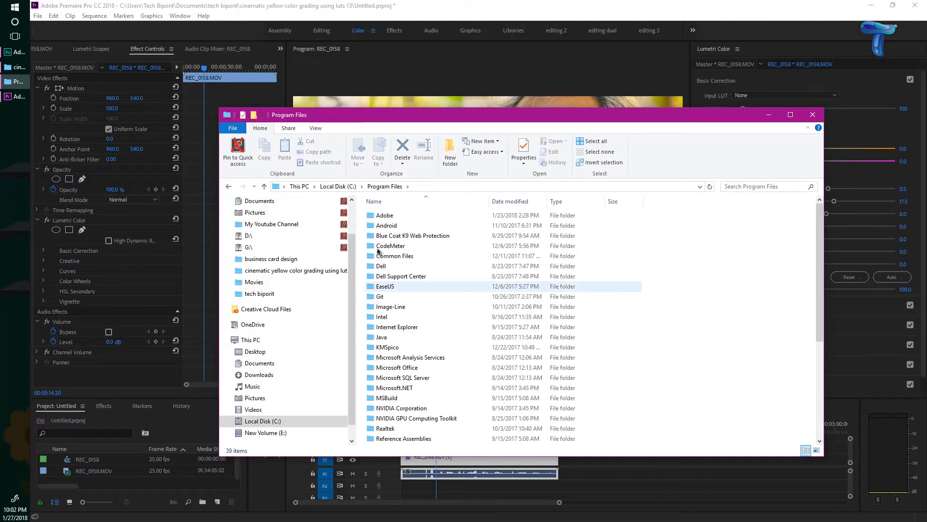
left_click(398, 218)
double_click(398, 219)
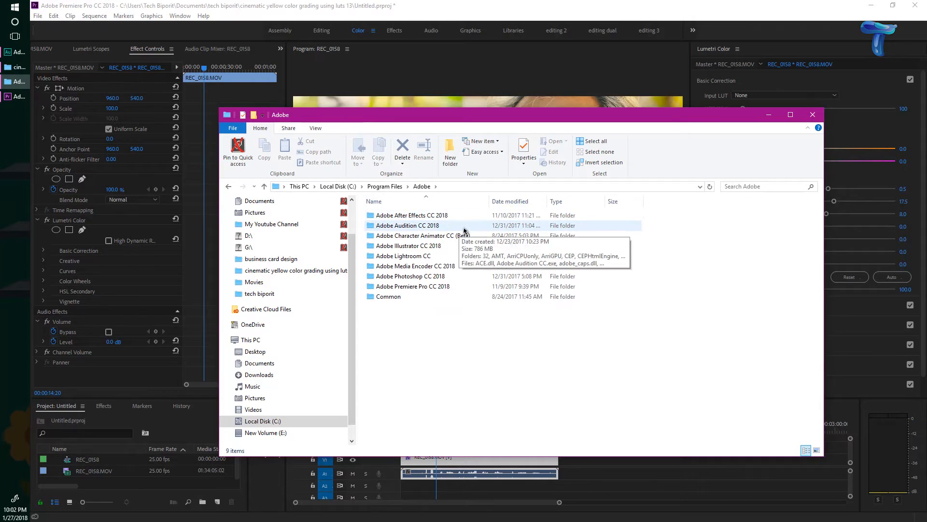
double_click(429, 286)
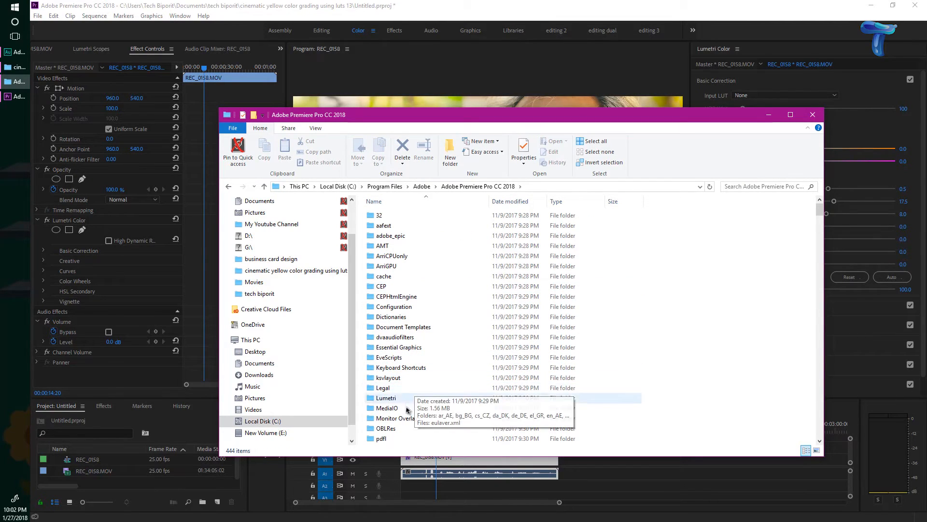
double_click(420, 397)
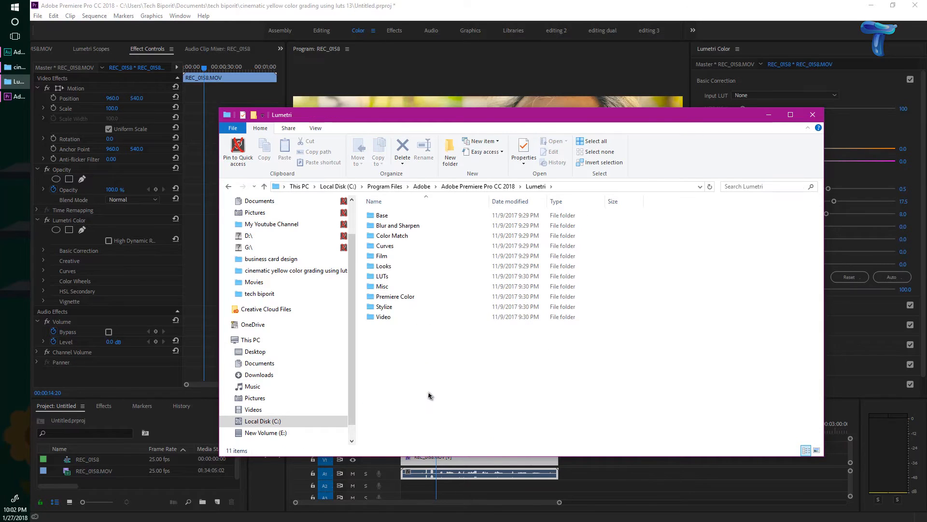
double_click(410, 277)
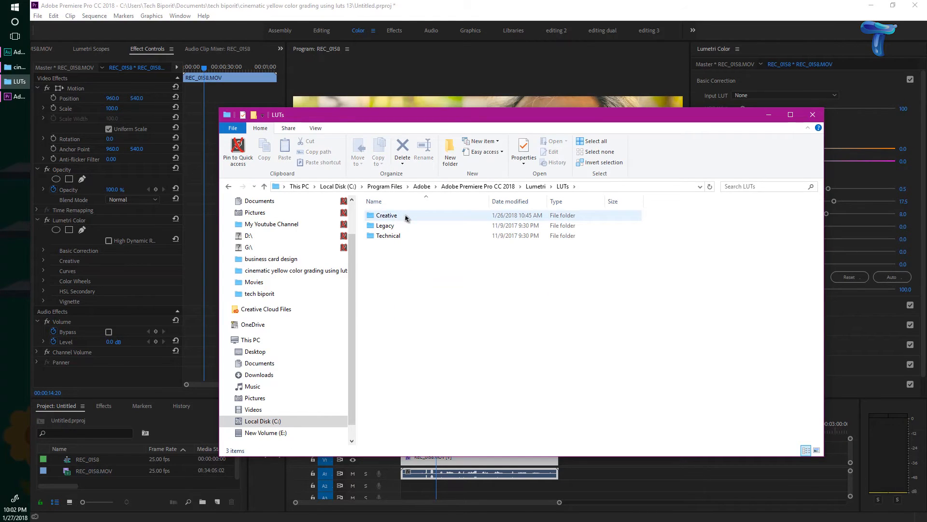
double_click(405, 215)
left_click_drag(519, 116, 411, 94)
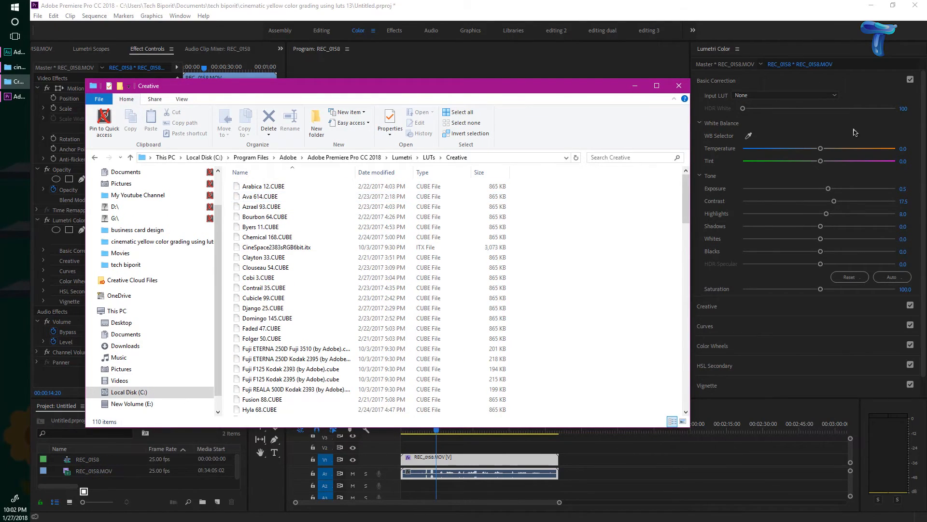
Switch back to Premiere Pro and check the clip's list of available creative looks against the folder's files
left_click(794, 96)
left_click(794, 96)
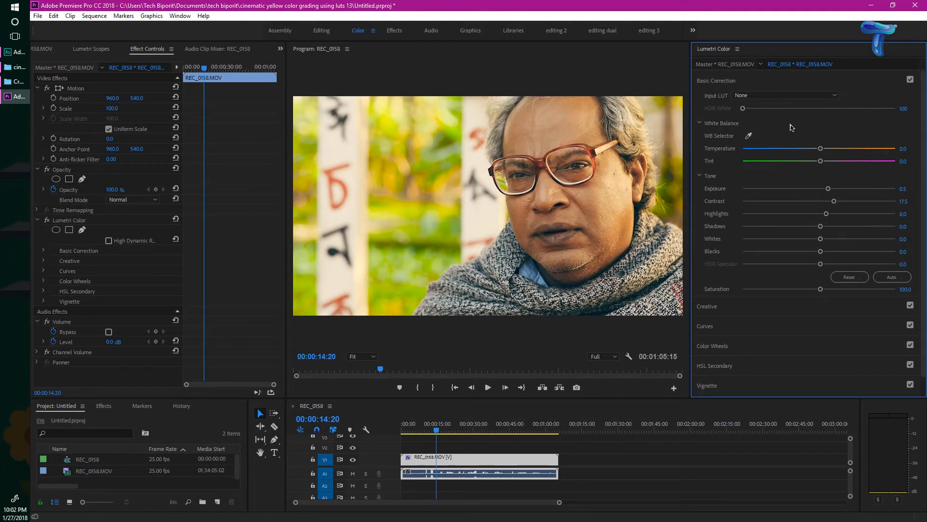
left_click(707, 85)
left_click(737, 104)
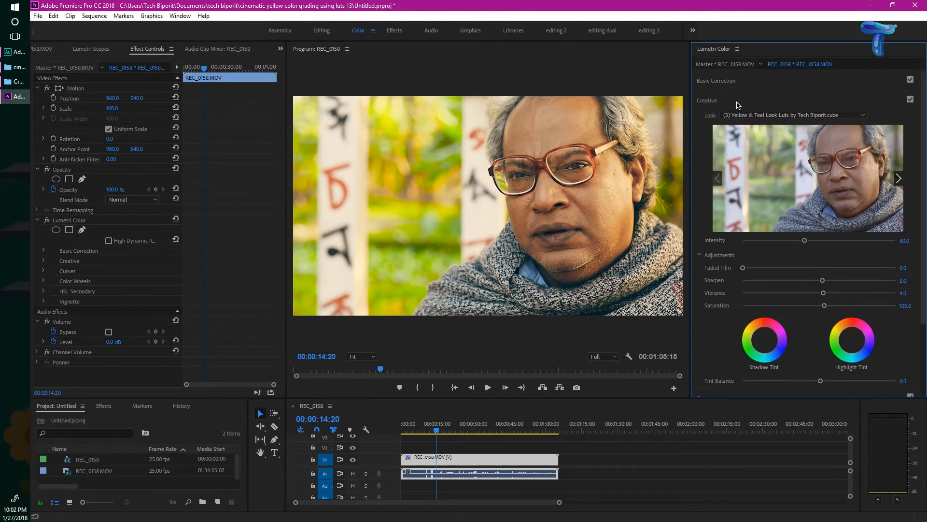
left_click(785, 116)
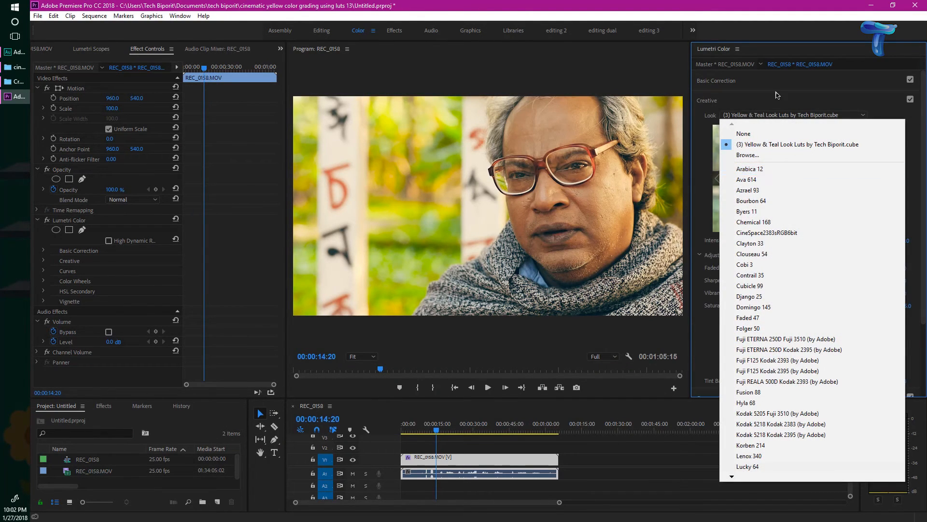
left_click(778, 98)
Switch to File Explorer and copy the three Yellow & Teal LUT files from the "cinematic yellow color grading using luts 13" folder
left_click(17, 82)
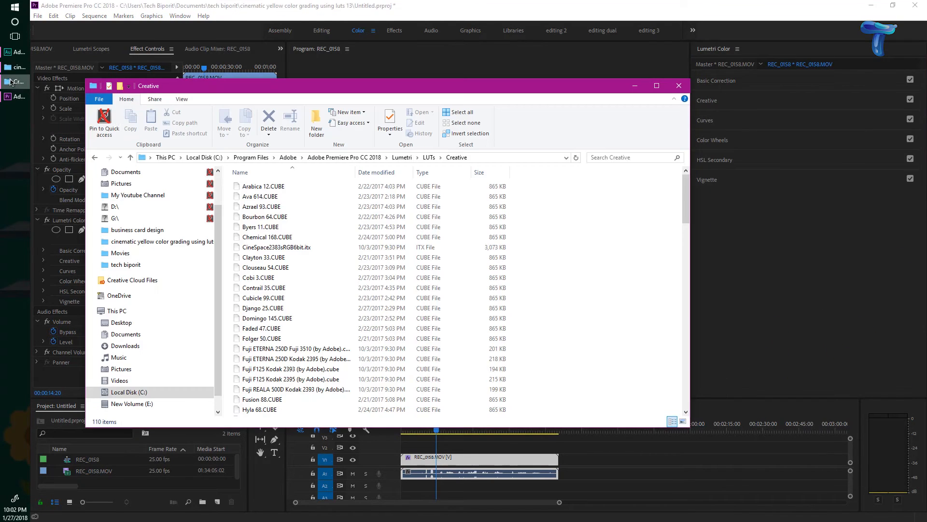
left_click(17, 66)
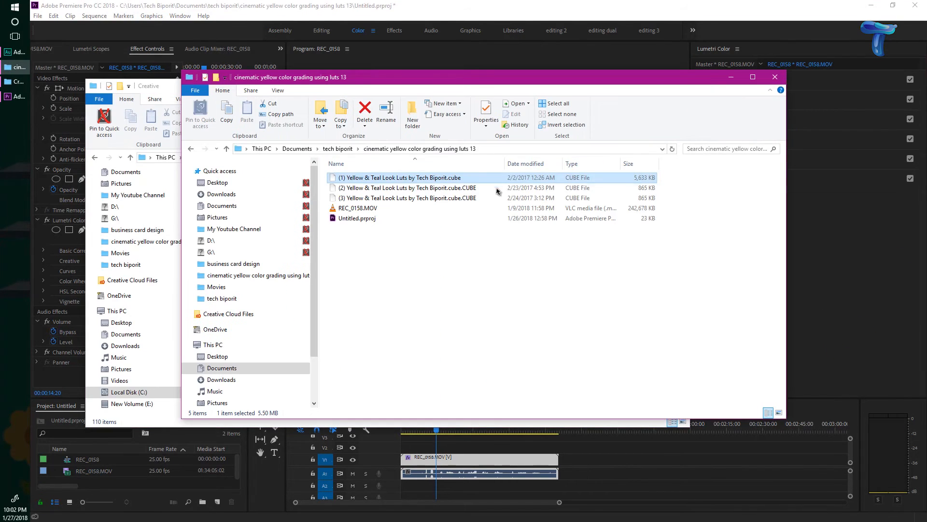
left_click_drag(664, 181, 450, 198)
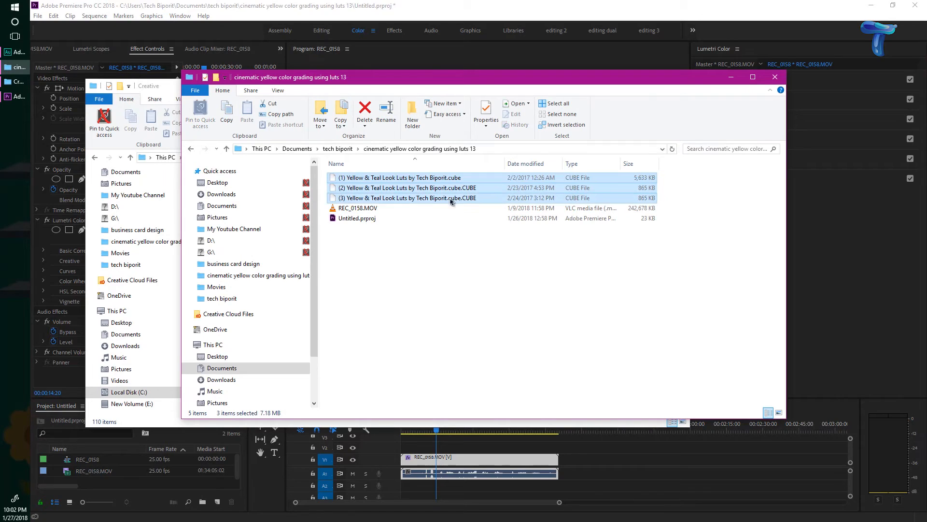
right_click(425, 198)
left_click(448, 321)
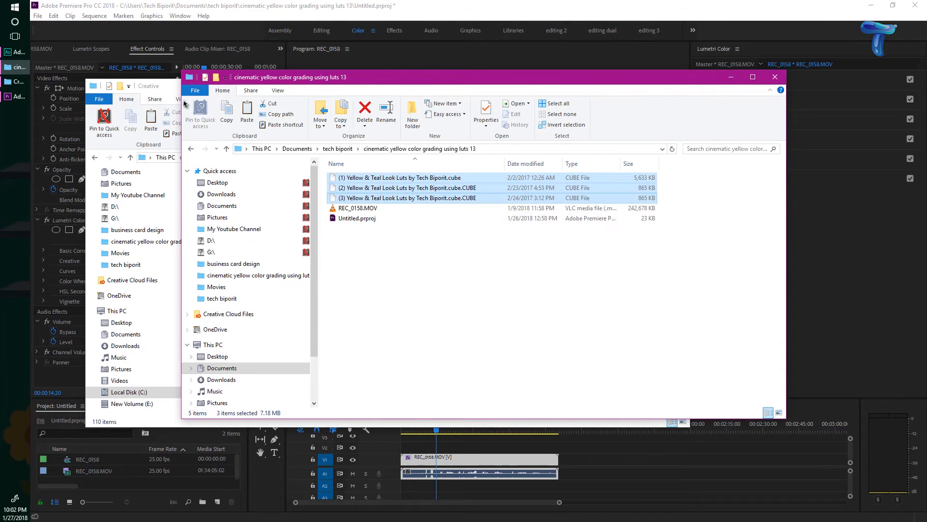
Paste the copied LUT files into the Lumetri LUTs Creative folder
left_click(177, 90)
right_click(579, 248)
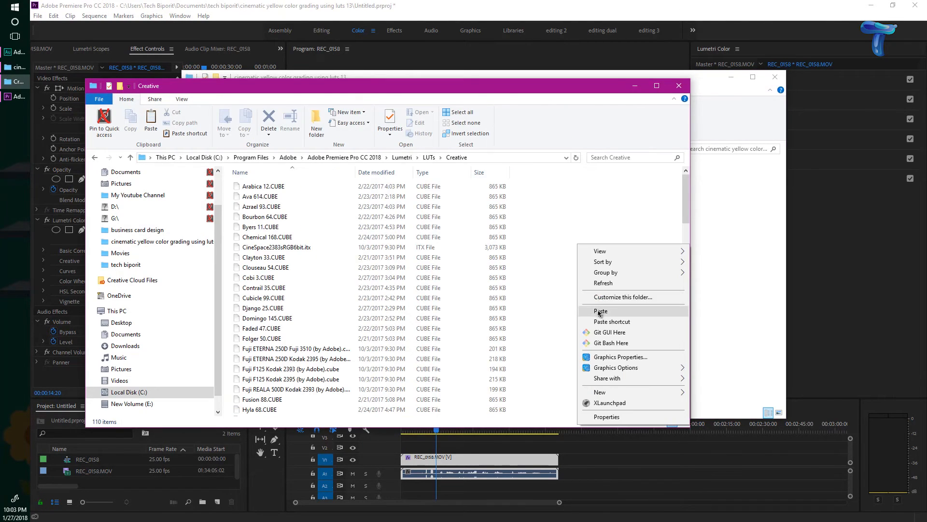
left_click(599, 311)
left_click(328, 218)
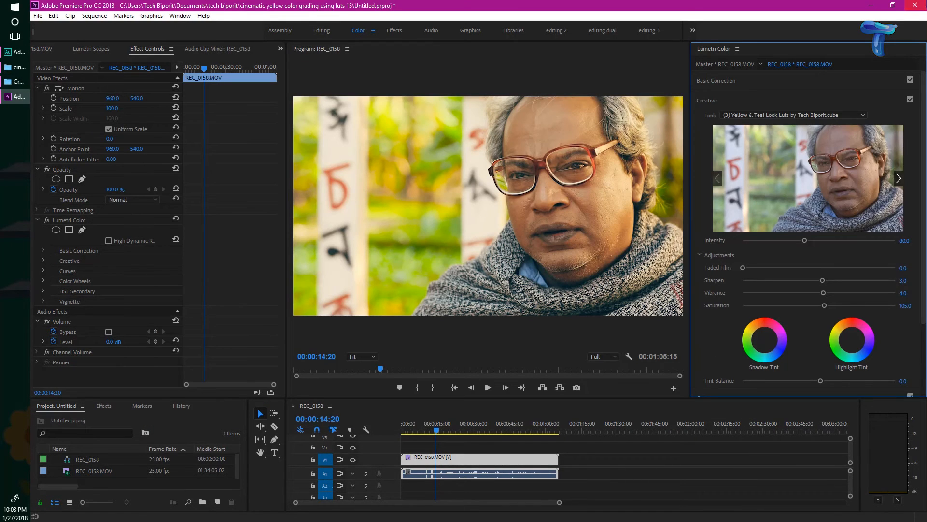
Close Premiere Pro, saving the project, and reopen Untitled.prproj from the project folder
left_click(915, 5)
left_click(433, 274)
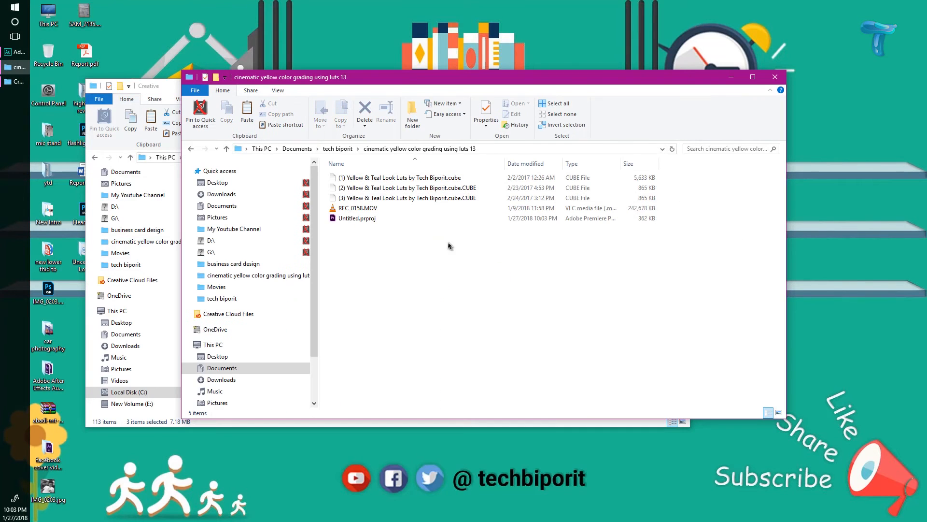
double_click(360, 220)
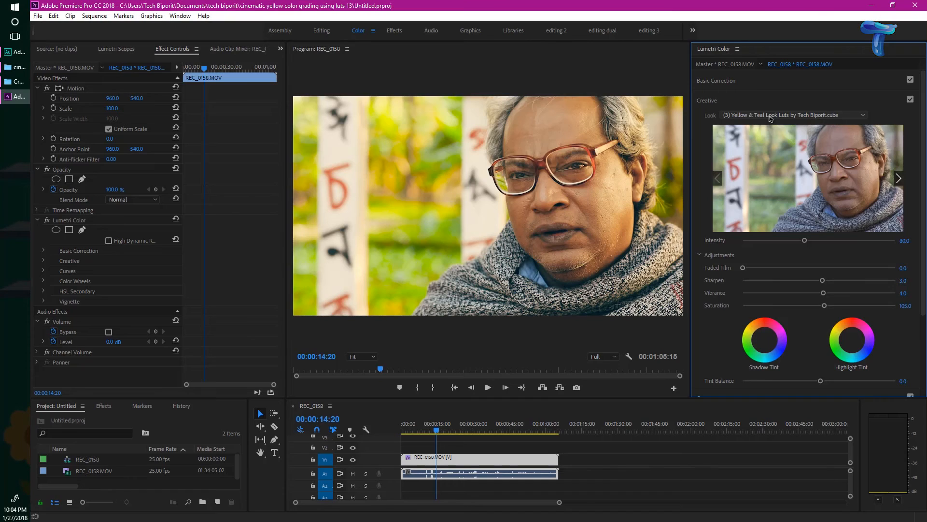
Choose "(3) Yellow & Teal Look Luts by Tech Biporit.cube" from the installed creative looks for the REC_0158.MOV clip
left_click(782, 116)
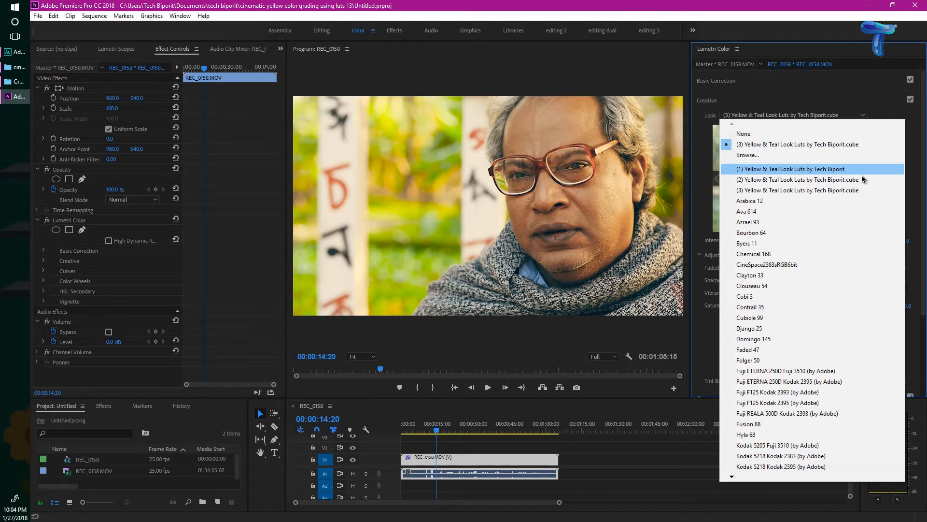
left_click(816, 191)
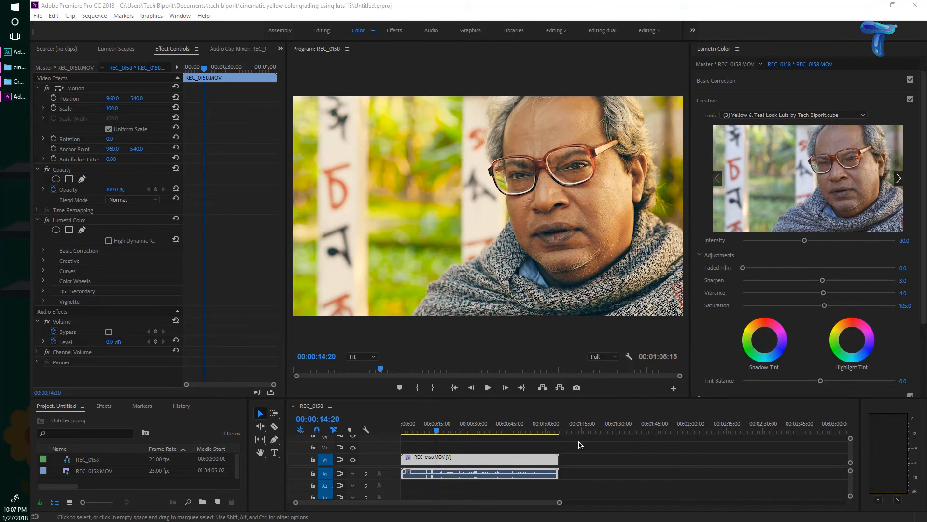
Duplicate the video of the REC_0158.MOV clip onto track V2, directly above the original
left_click(580, 444)
left_click(520, 468)
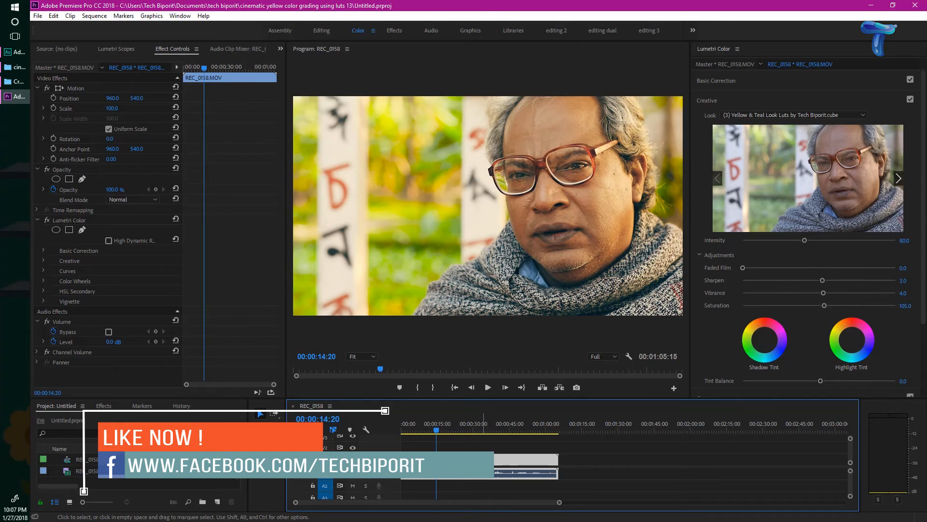
left_click_drag(483, 461, 484, 450)
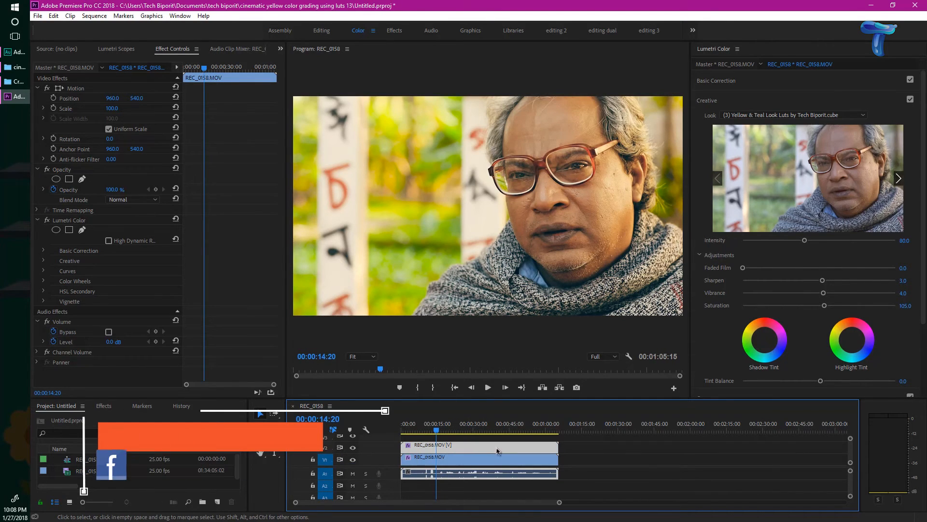
Turn off opacity keyframing on the V2 clip, set its opacity to 10% and its blend mode to Screen
left_click(54, 189)
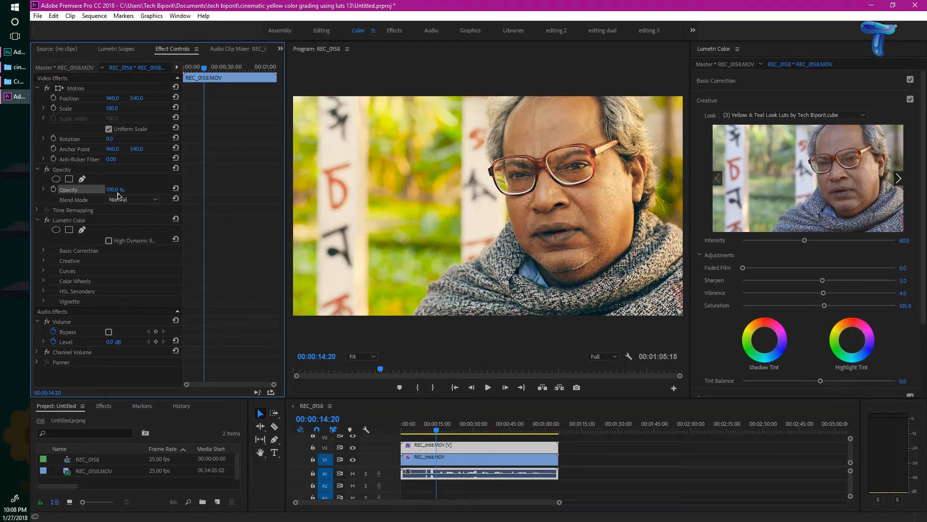
left_click(118, 191)
type("10")
key("Return")
left_click(134, 200)
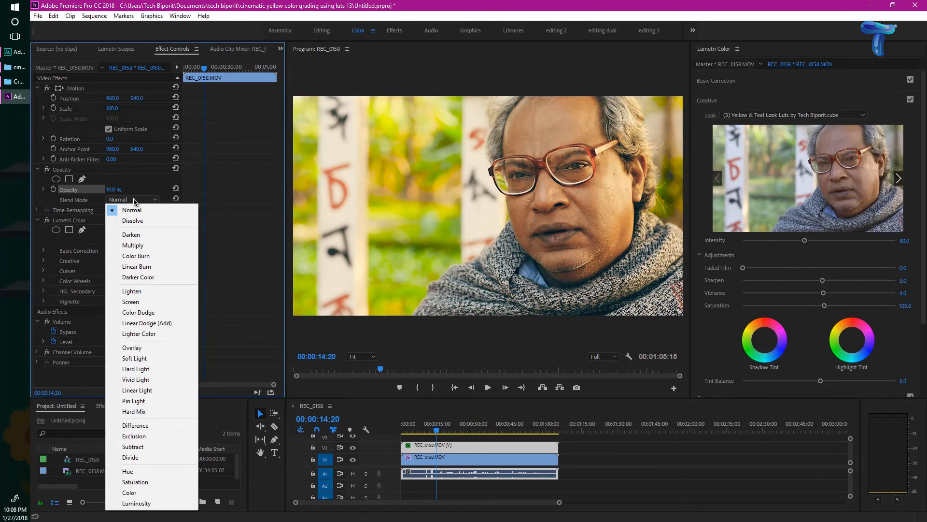
left_click(130, 302)
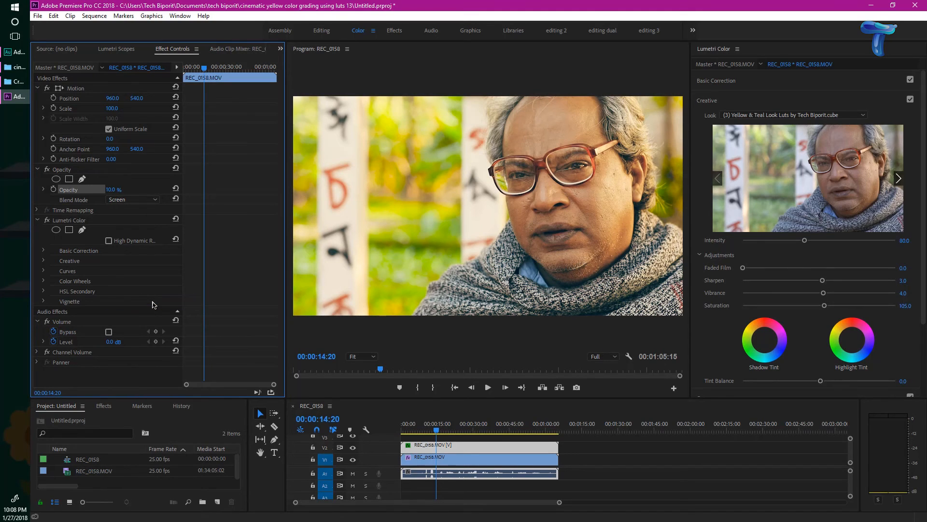
Apply the Gaussian Blur effect to the V2 clip and set its blurriness to 20
left_click(104, 406)
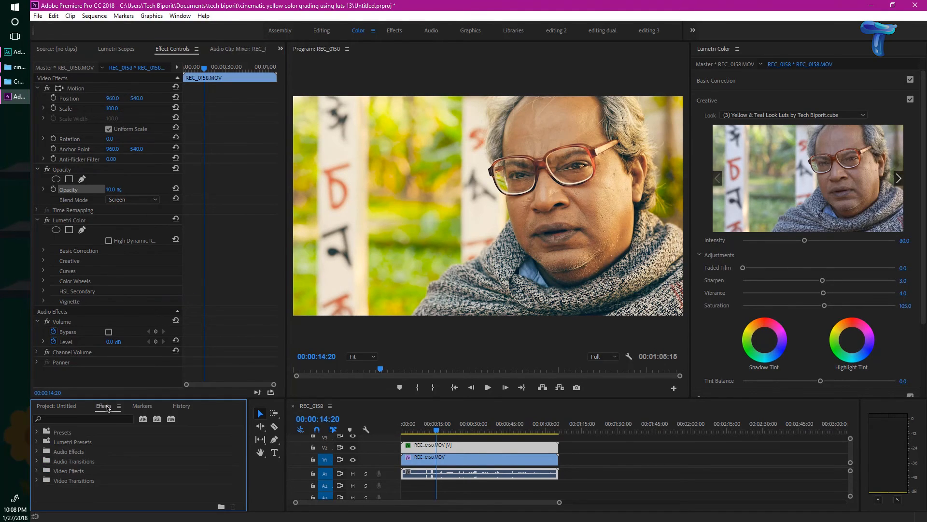
left_click(88, 418)
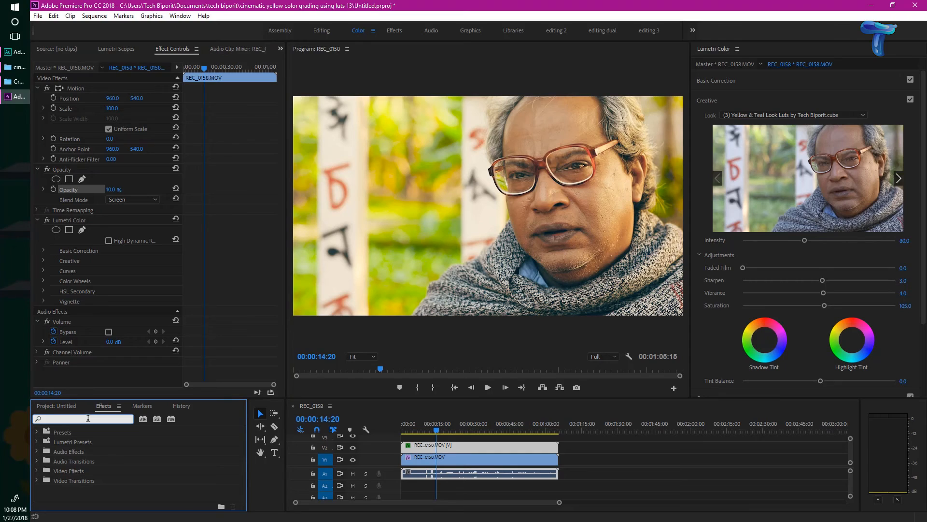
type("blur")
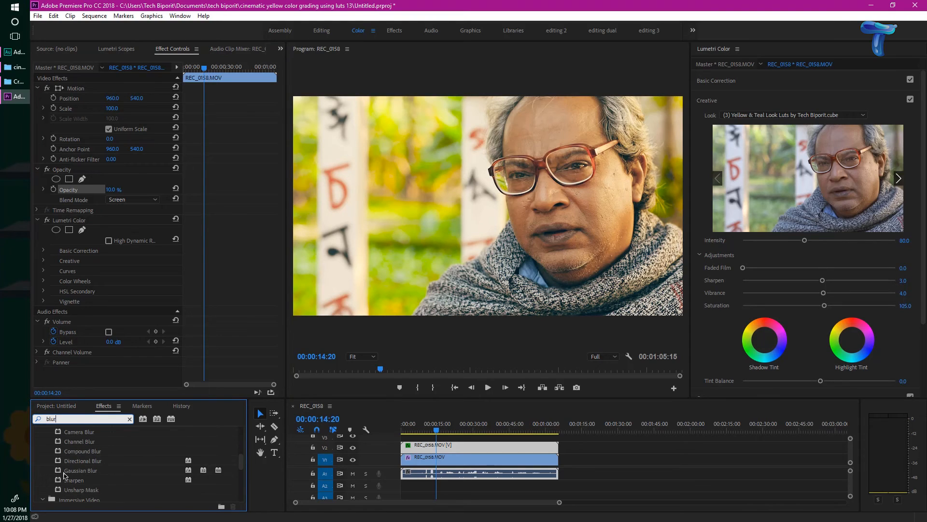
left_click_drag(70, 469, 213, 301)
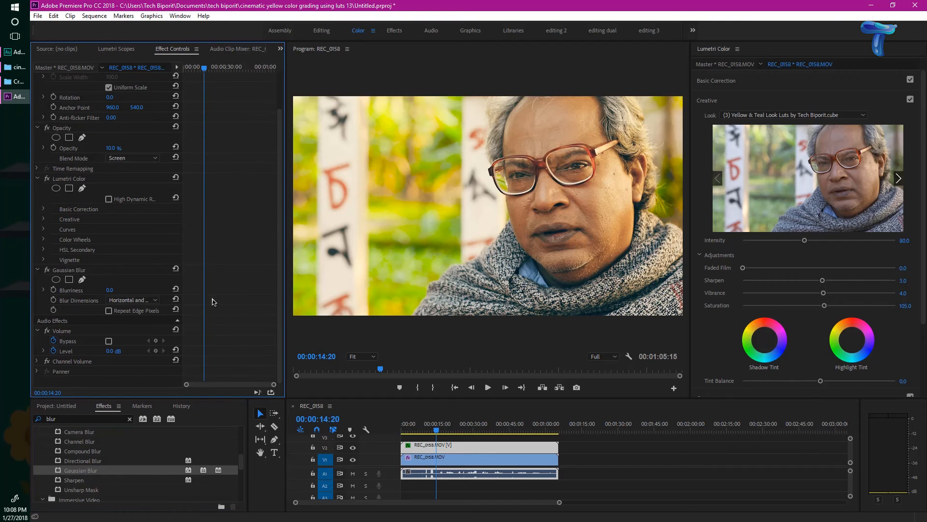
left_click(110, 290)
type("20")
key("Return")
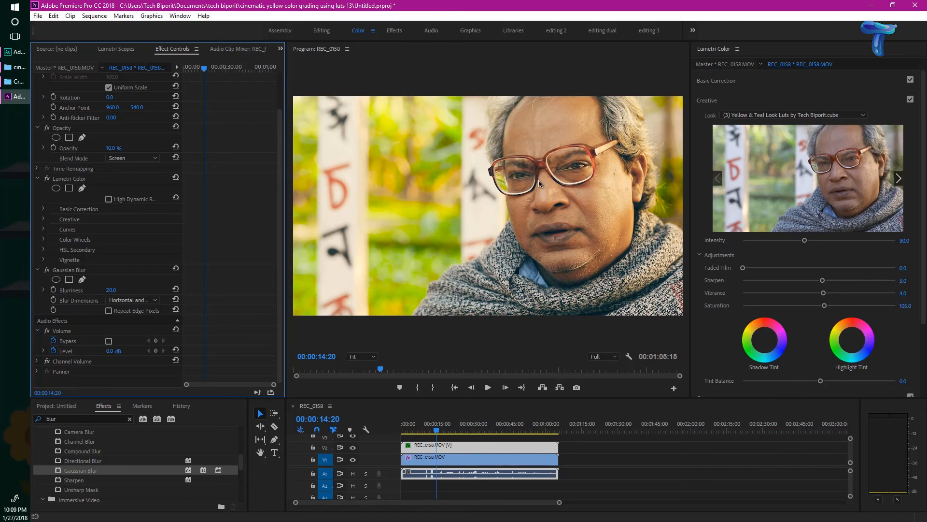